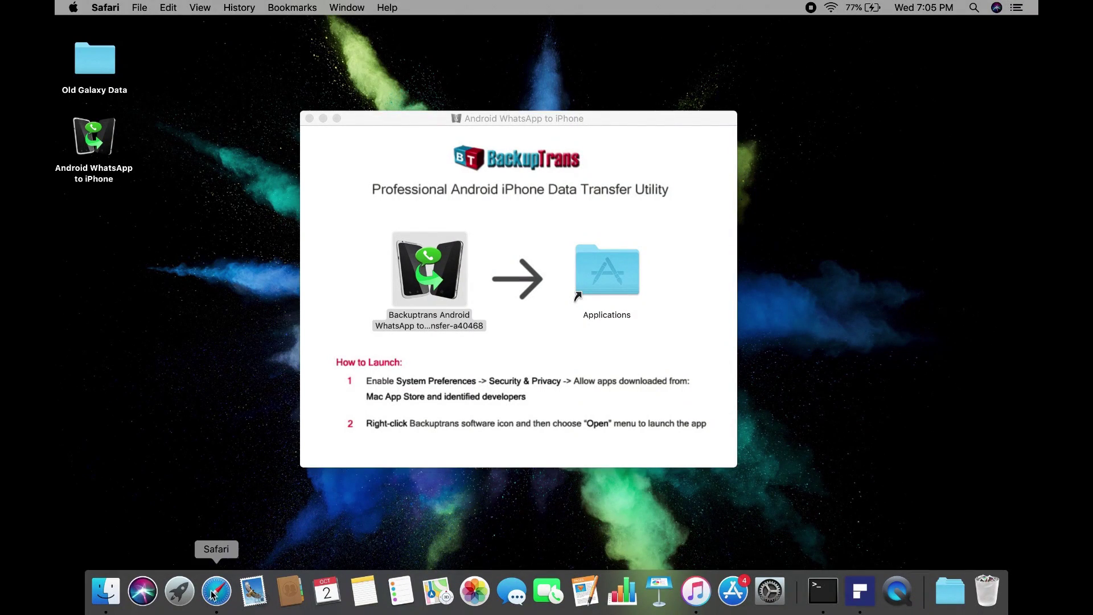
click(214, 593)
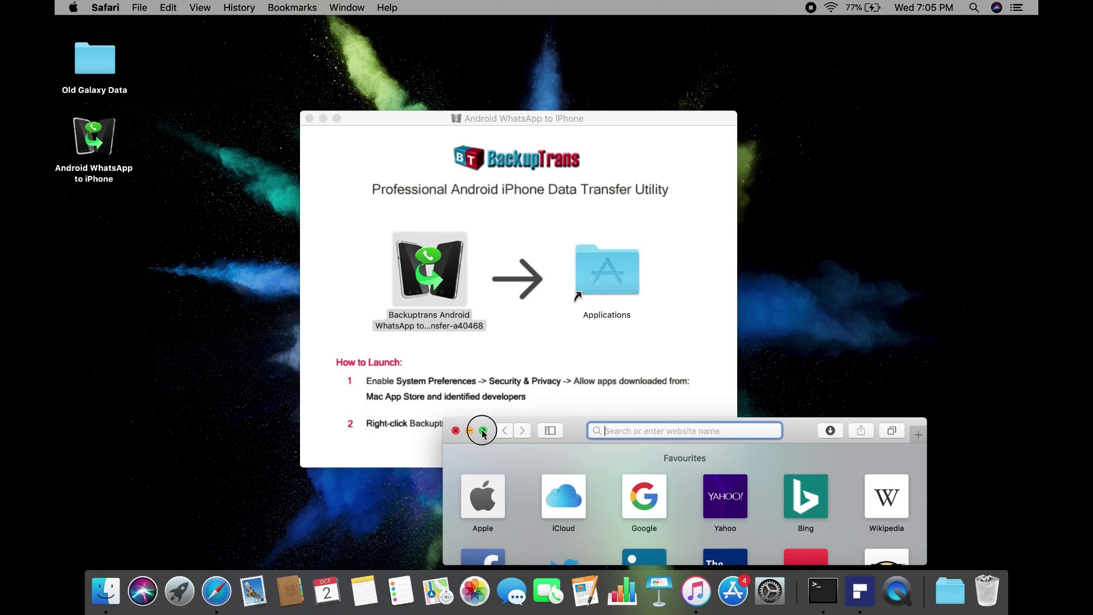
click(483, 431)
text(www)
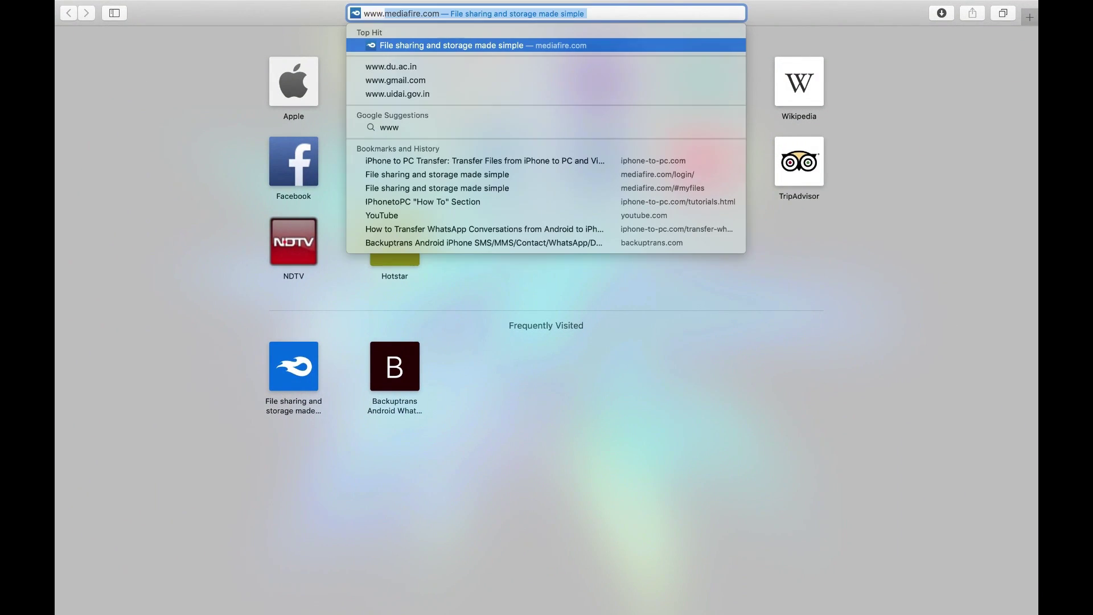
text(.ip)
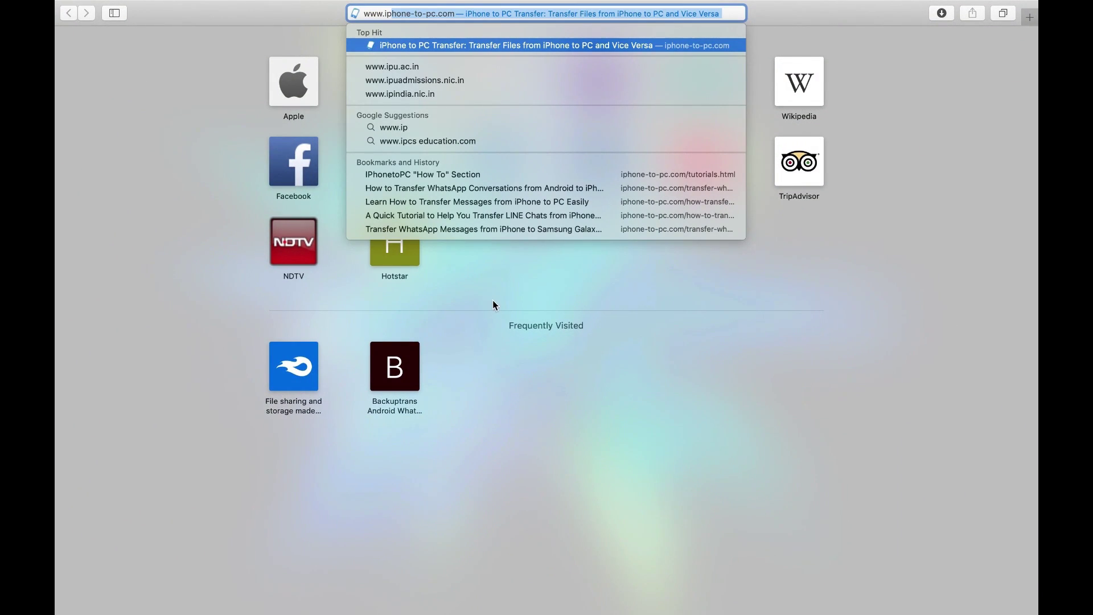
click(468, 188)
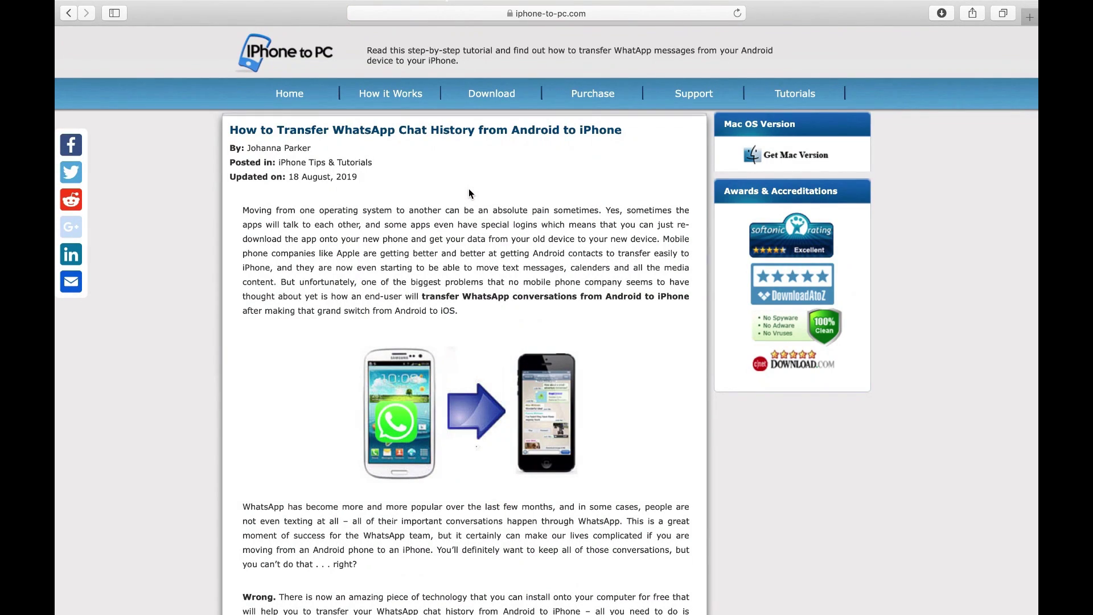
scroll(469, 189, down, 5)
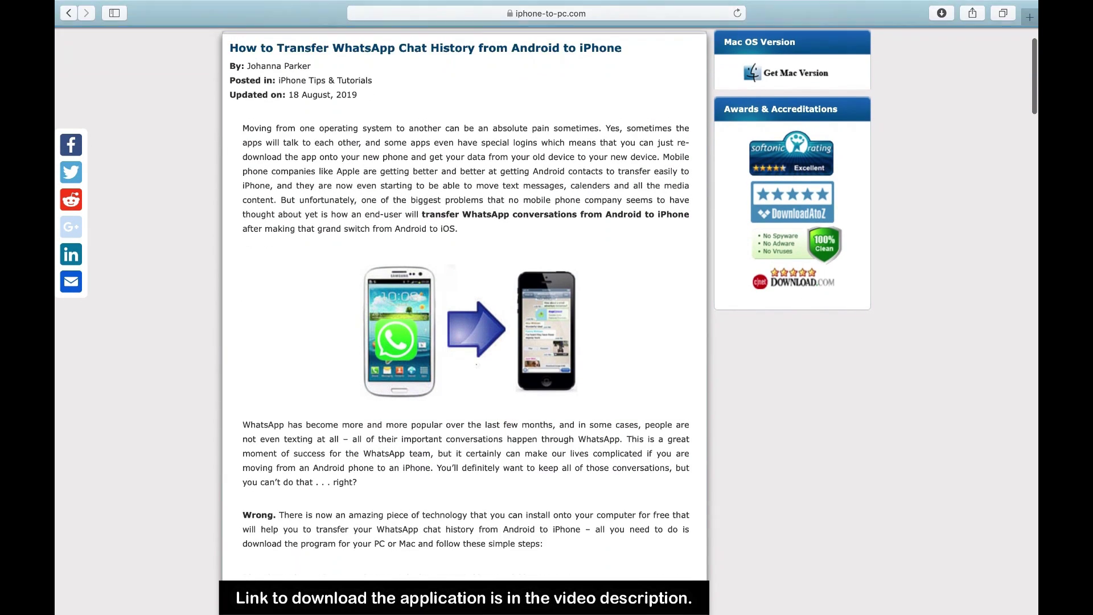
scroll(546, 342, down, 1)
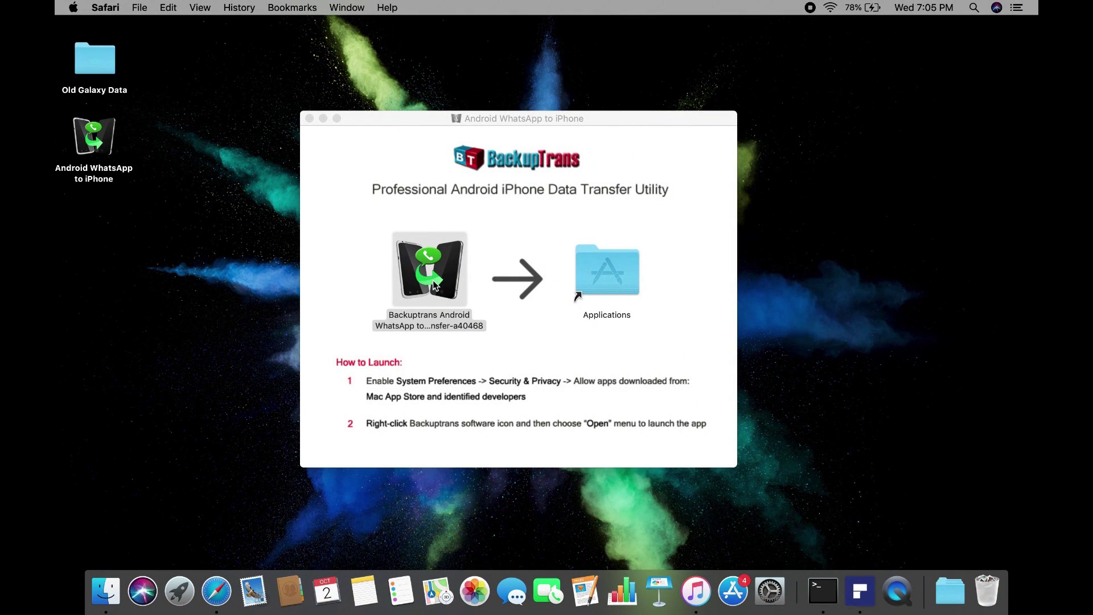
Step: Launch Backuptrans past the Gatekeeper warning and drag its empty window toward the upper left
right_click(433, 280)
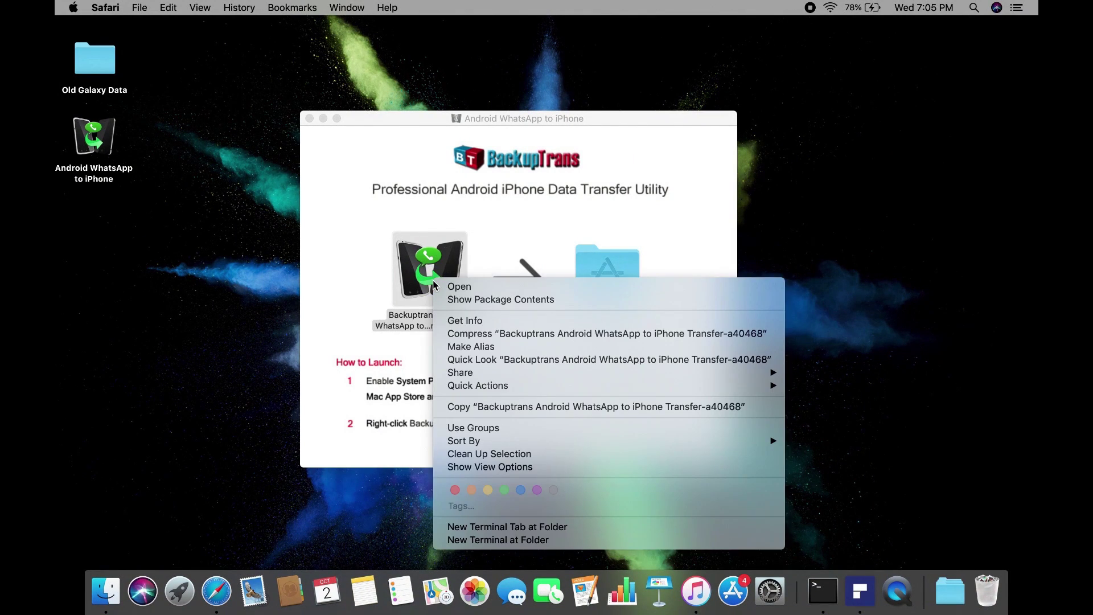
click(441, 287)
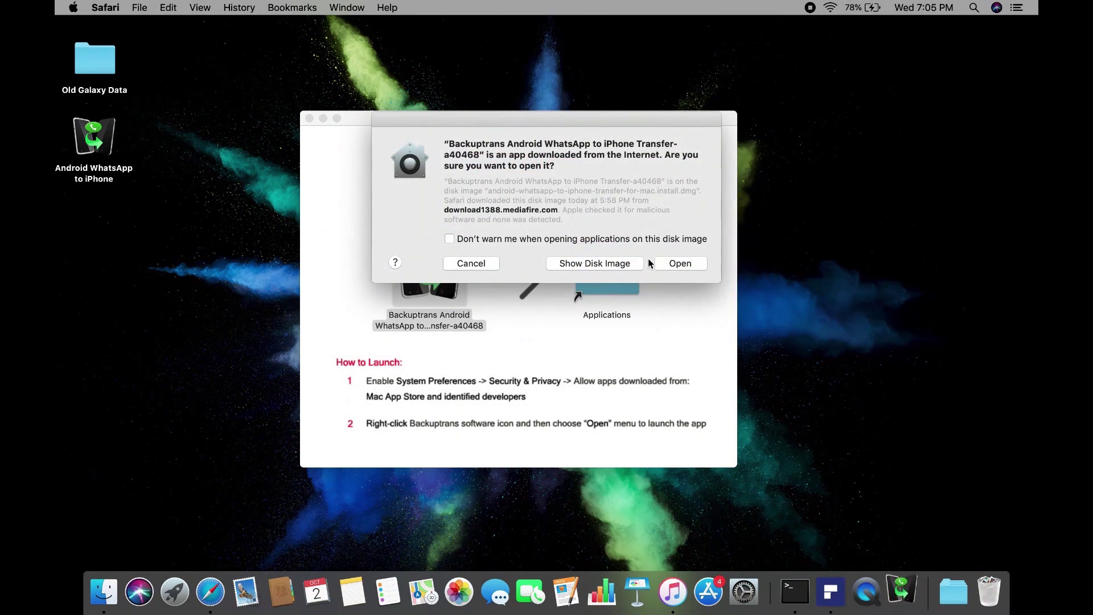
click(672, 263)
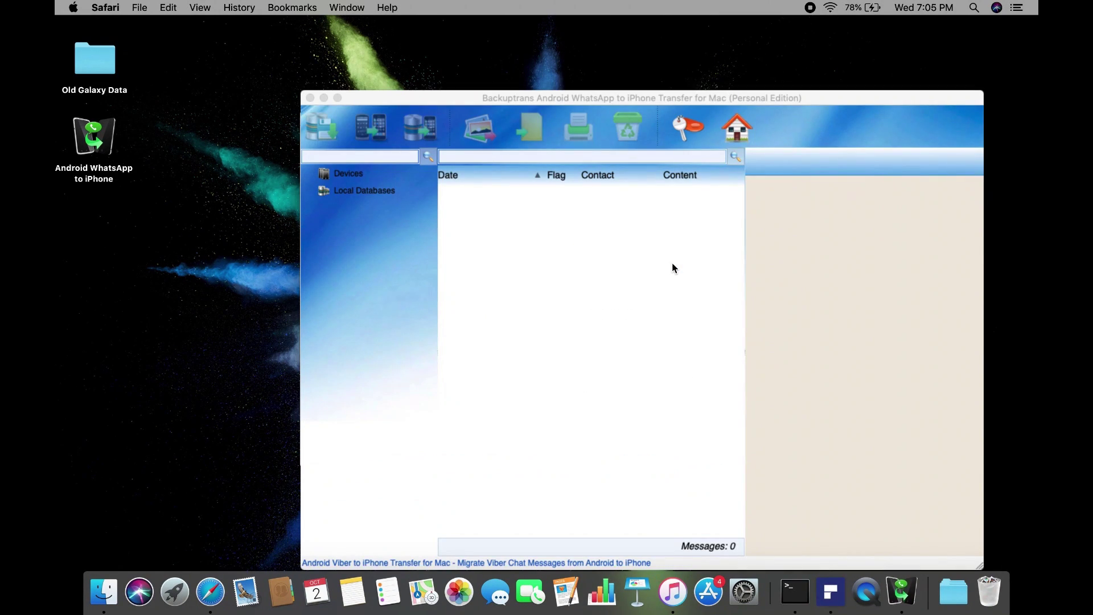
mouse_move(529, 102)
mouse_down()
mouse_move(396, 45)
mouse_move(416, 59)
mouse_up()
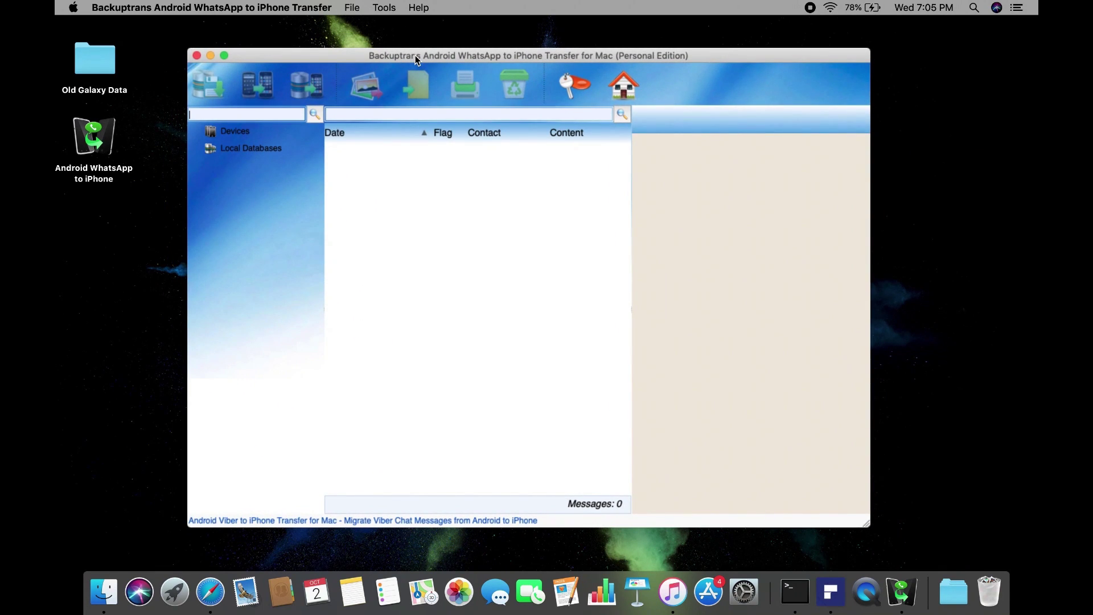
click(416, 59)
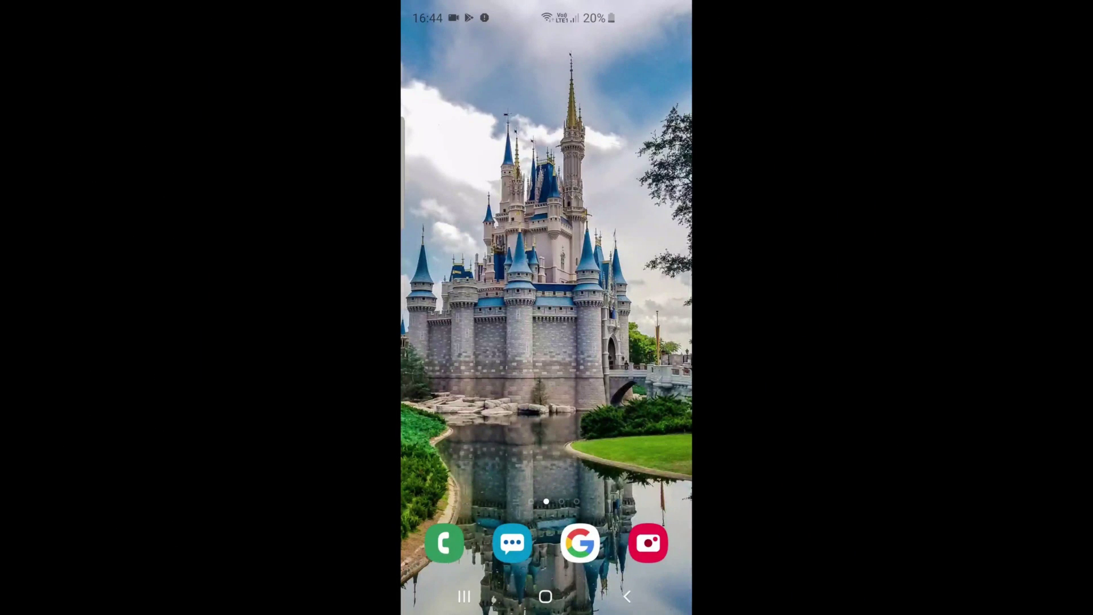
Step: Turn on USB debugging in the phone's Developer options and allow it
drag(547, 427, 547, 171)
click(444, 418)
drag(453, 513, 448, 274)
click(530, 558)
drag(436, 420, 446, 351)
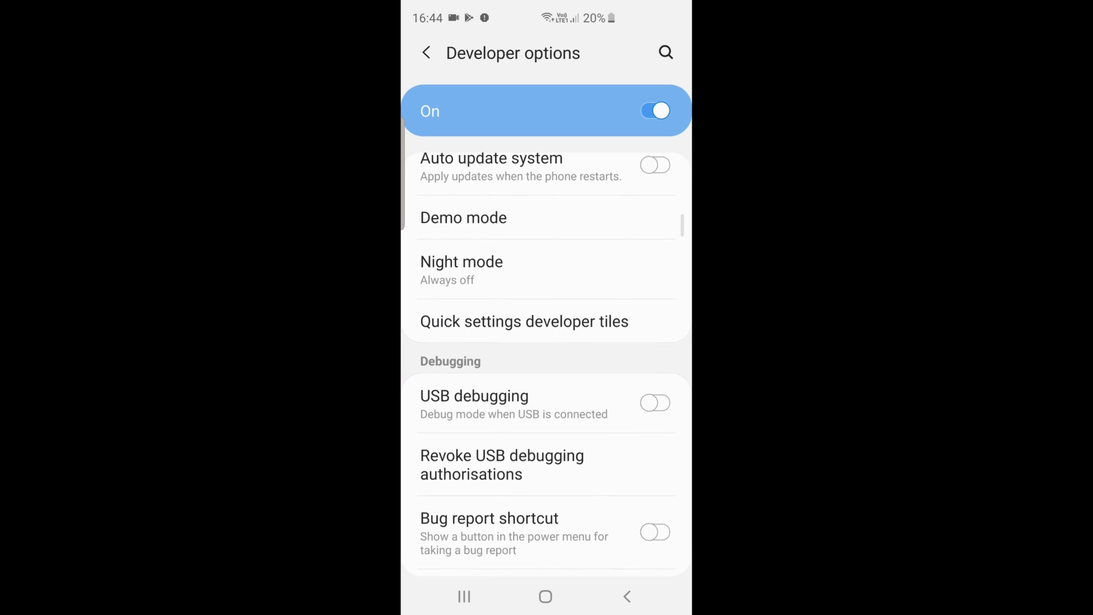
click(655, 401)
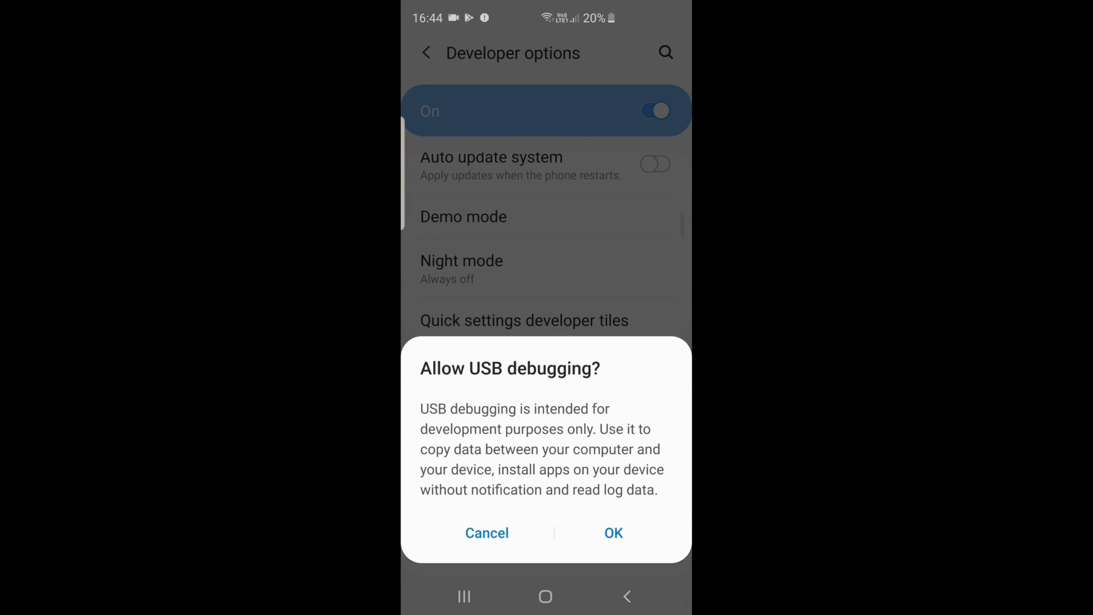
click(614, 533)
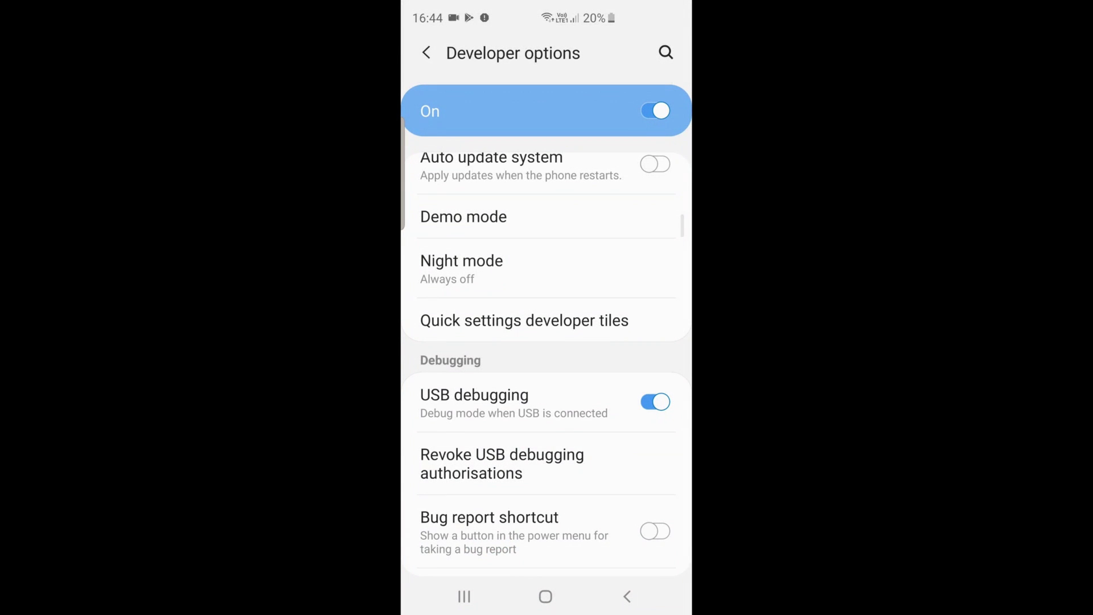
Step: Tap Build number under About phone > Software information to confirm developer mode, then leave Settings
click(425, 53)
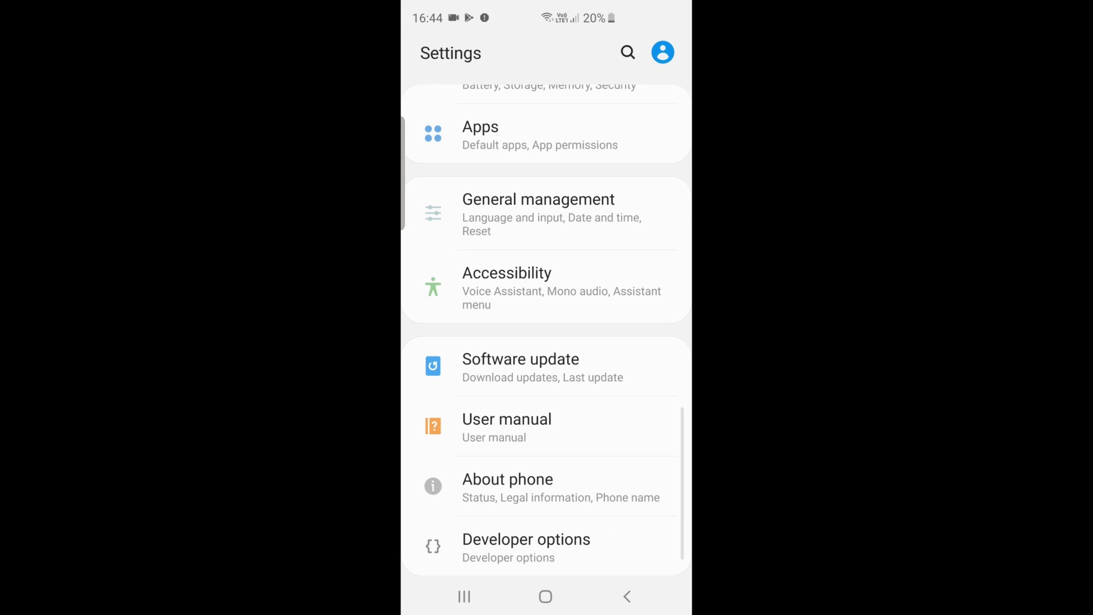
click(556, 487)
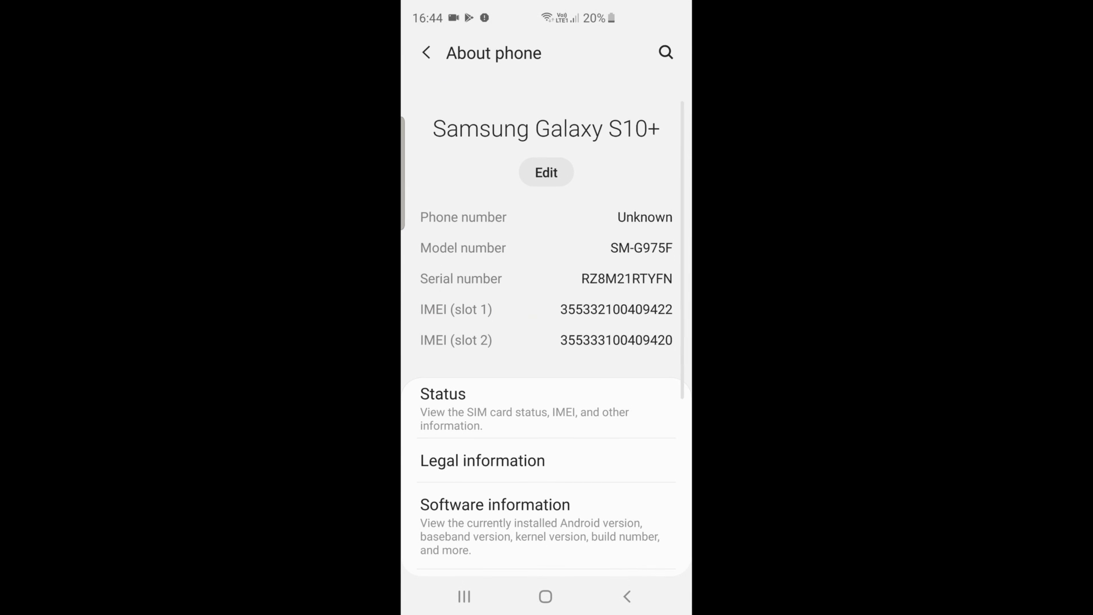
drag(569, 516, 590, 360)
click(576, 351)
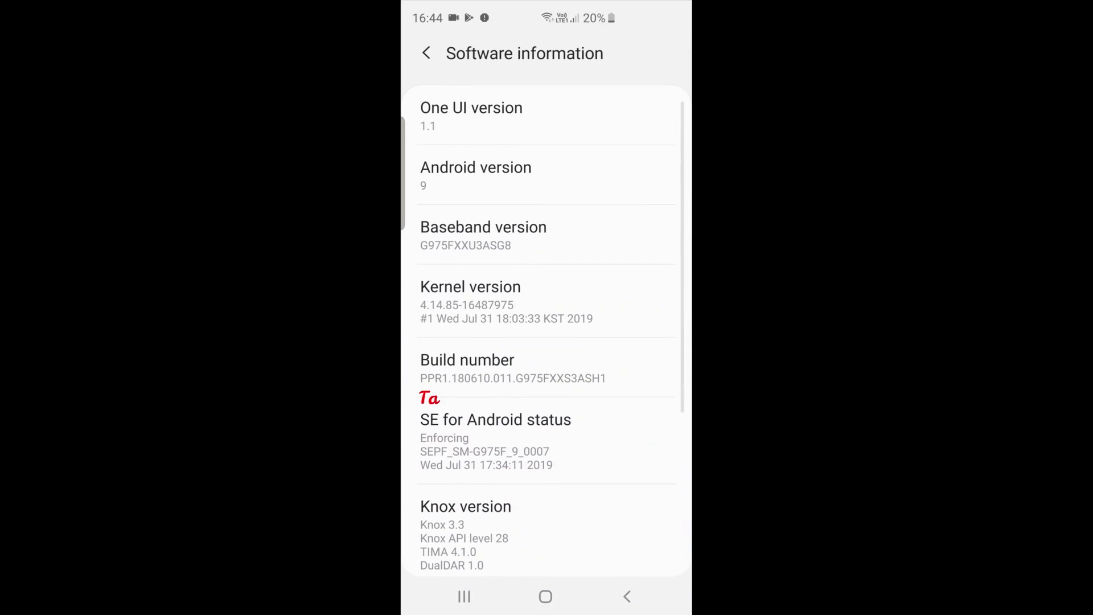
click(540, 368)
click(541, 368)
click(541, 368)
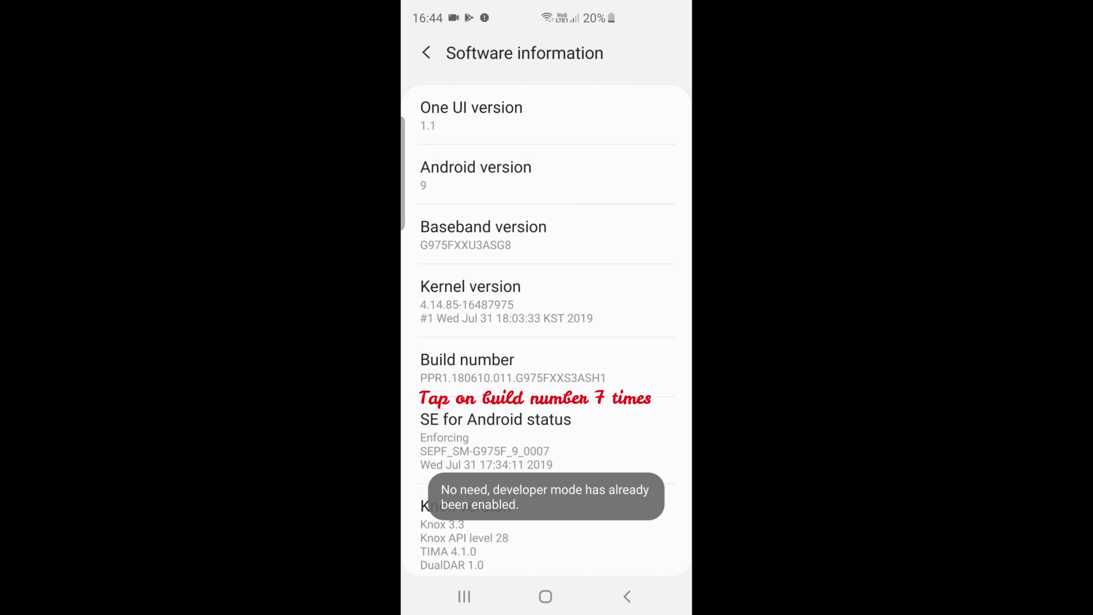
click(627, 596)
click(625, 601)
Step: Set WhatsApp's Back up to Google Drive frequency to Never in Chat backup settings
click(512, 418)
click(663, 53)
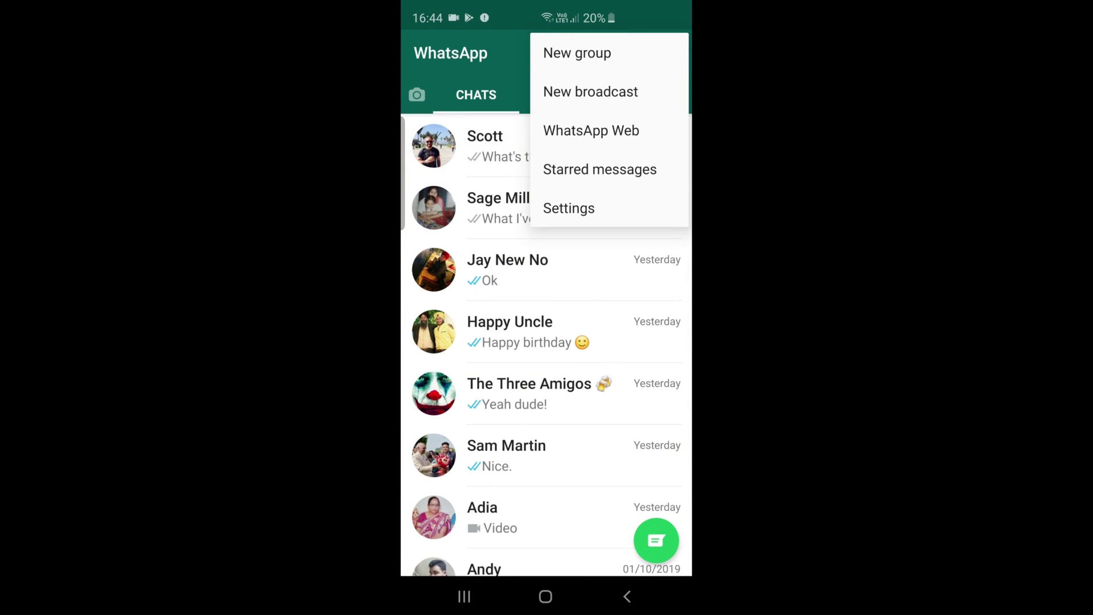
click(628, 212)
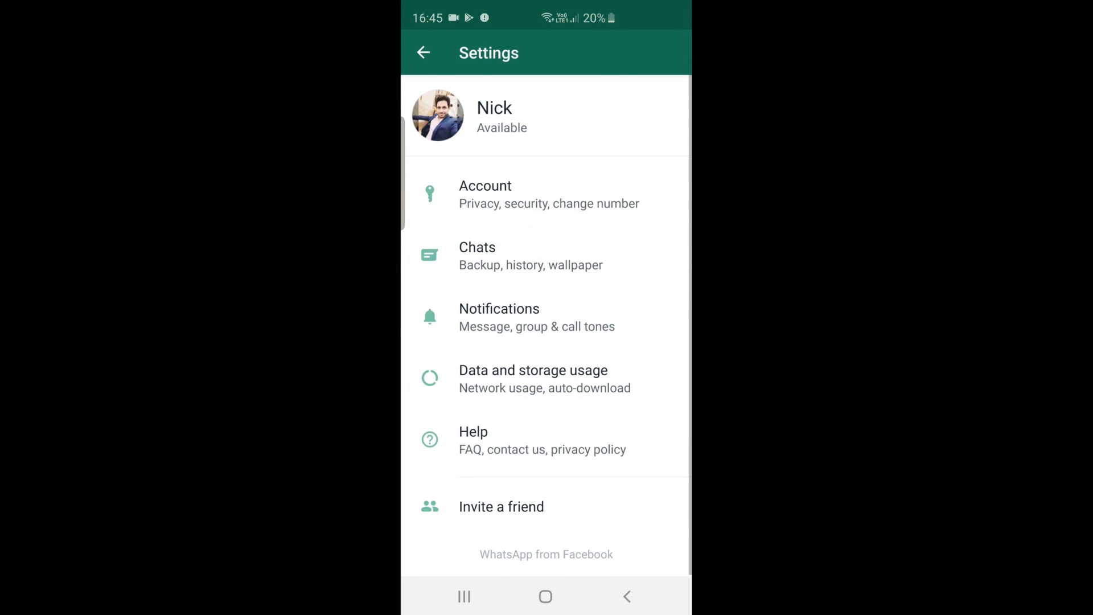
click(478, 255)
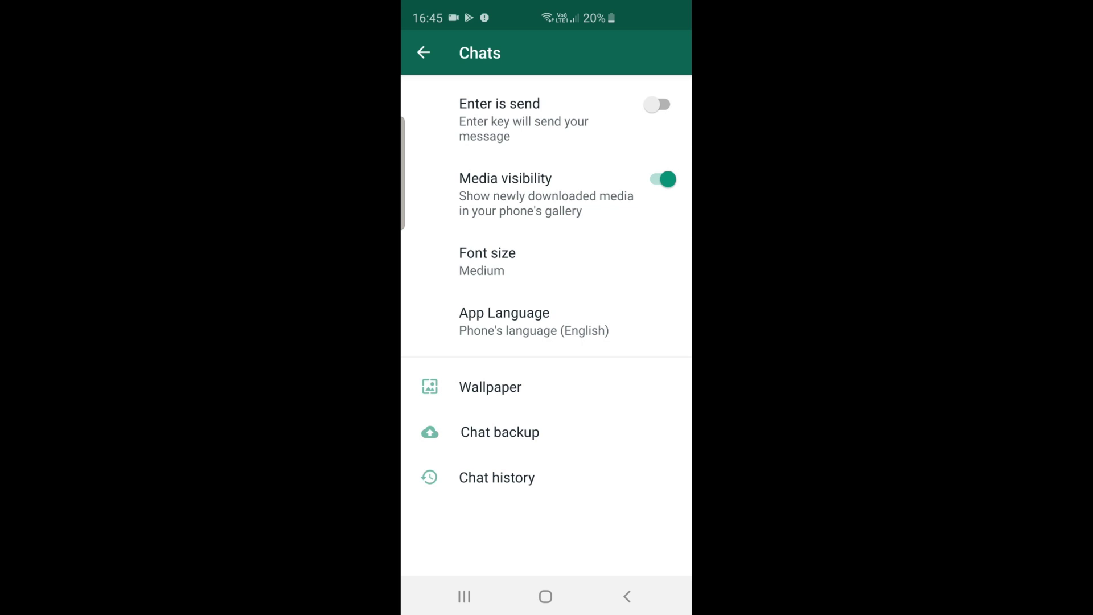
click(499, 432)
click(534, 431)
click(499, 224)
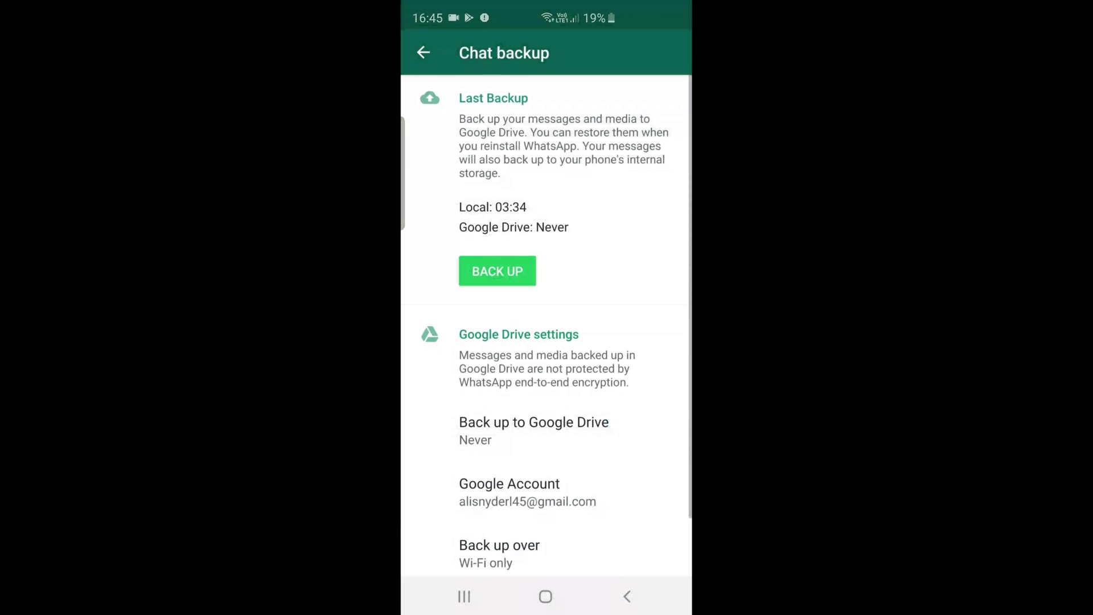
Step: Make a fresh local chat backup, then leave WhatsApp for the first app drawer page
click(512, 271)
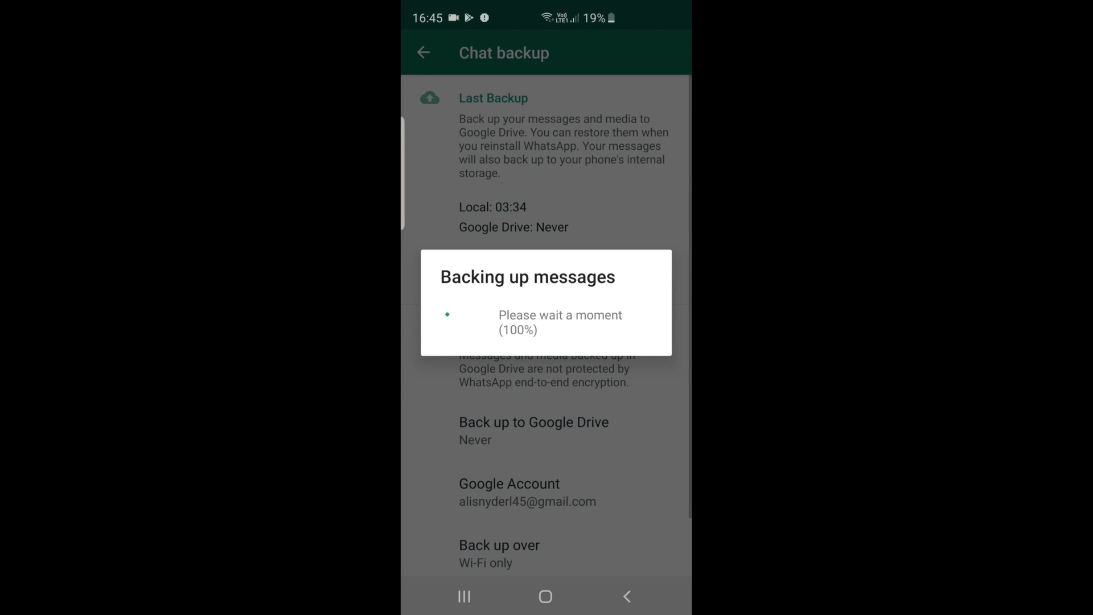
click(627, 597)
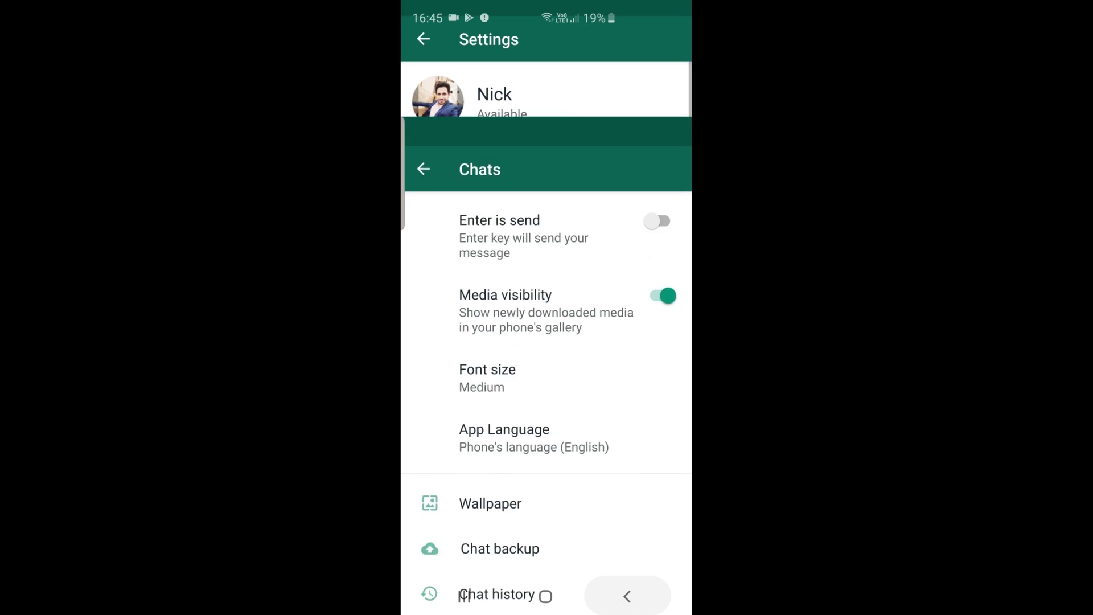
click(626, 598)
click(624, 601)
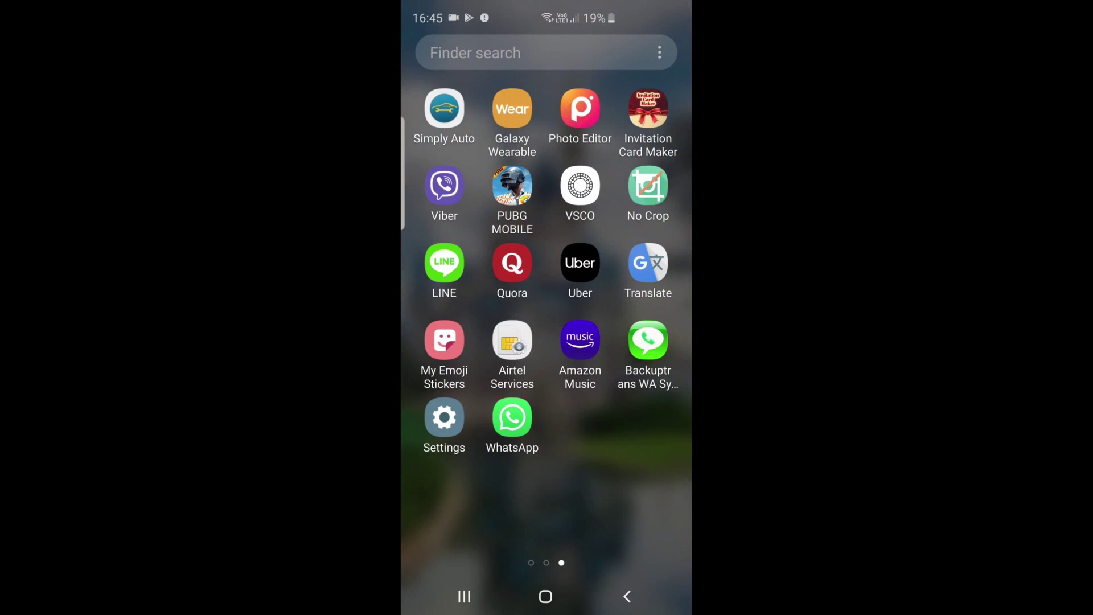
drag(462, 342, 649, 341)
drag(461, 342, 650, 342)
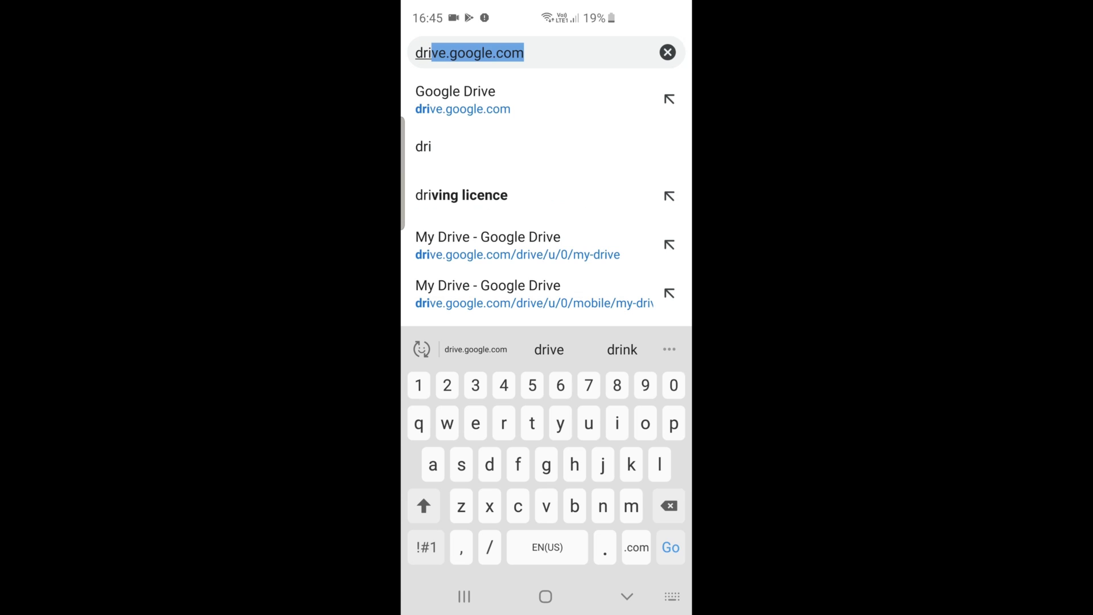
Step: Load drive.google.com in desktop site layout and view the apps connected to Drive
click(671, 548)
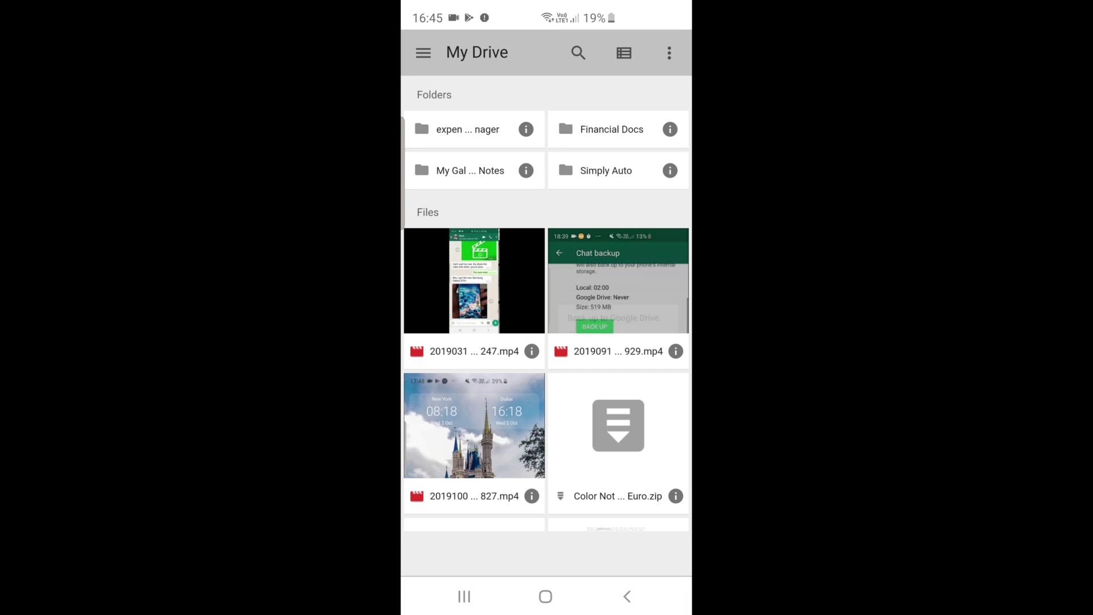
click(670, 53)
scroll(547, 299, up, 1)
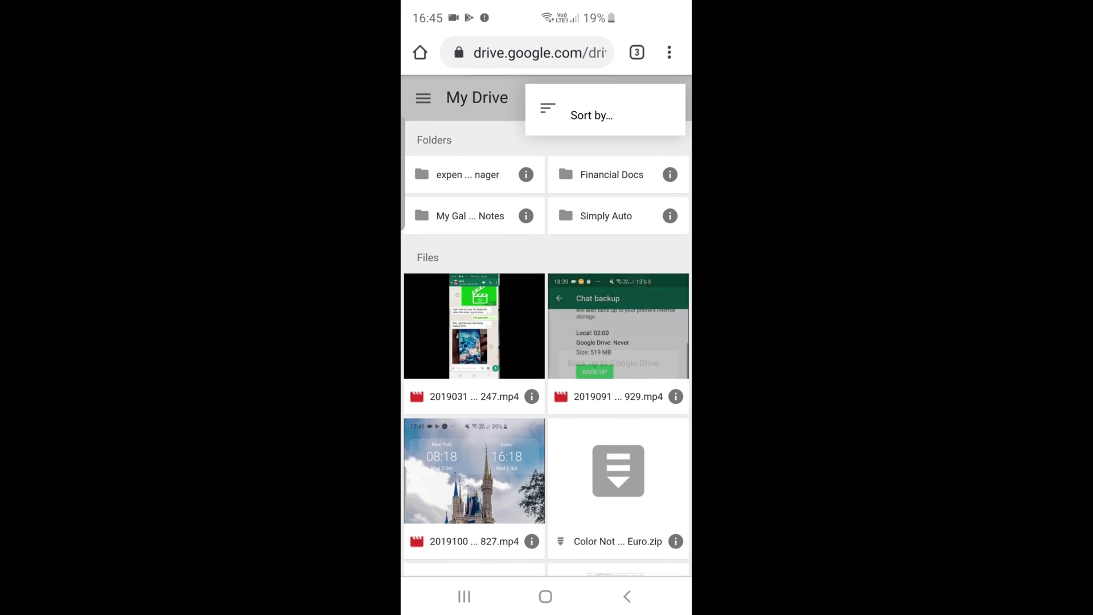
click(670, 53)
drag(597, 377, 630, 257)
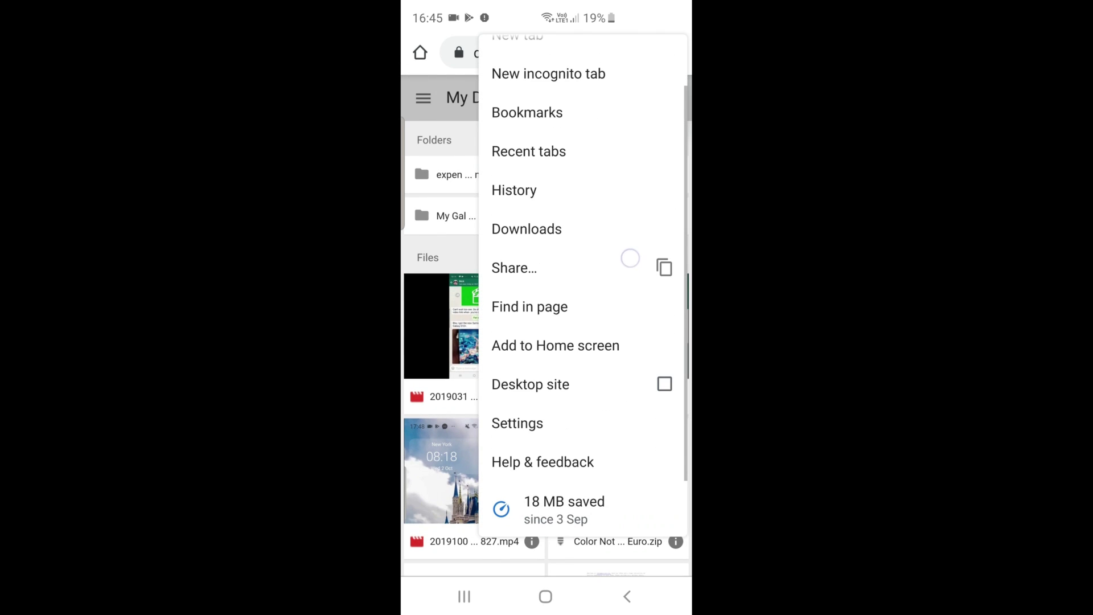
click(664, 386)
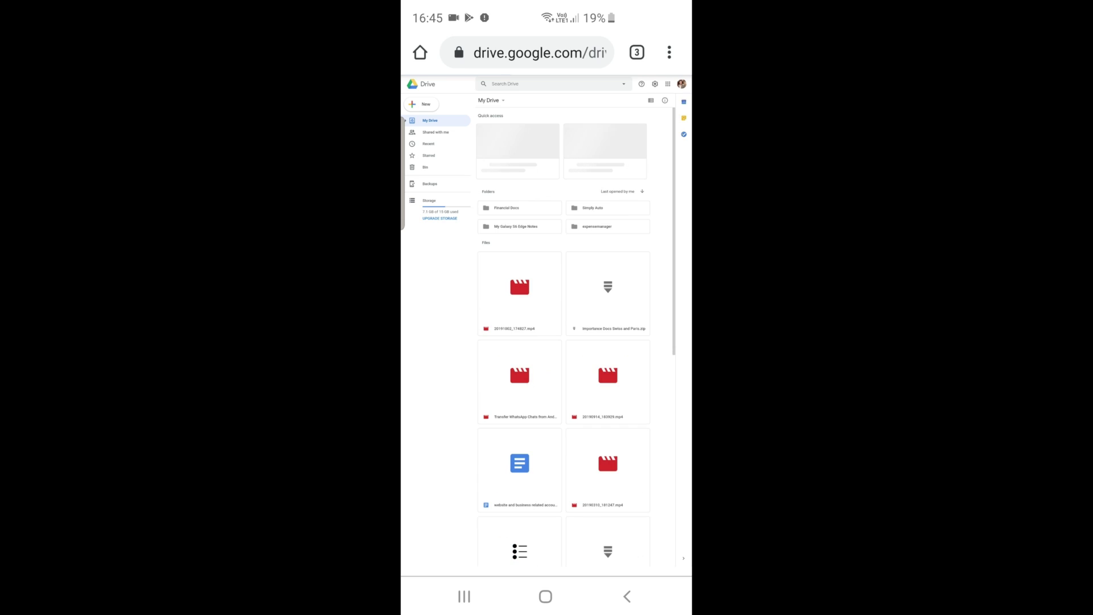
click(655, 84)
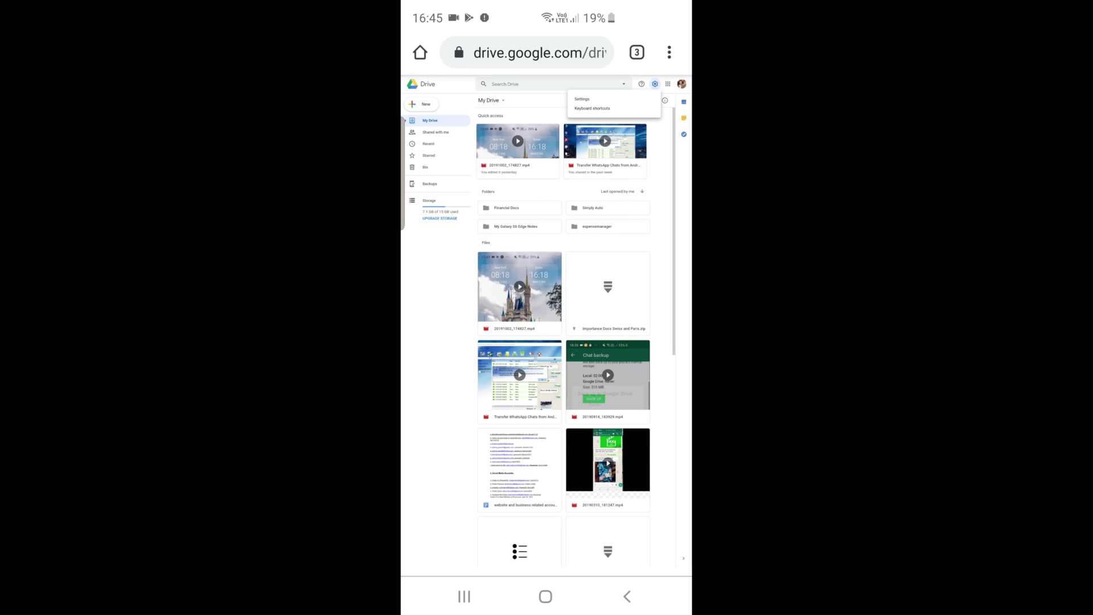
click(583, 99)
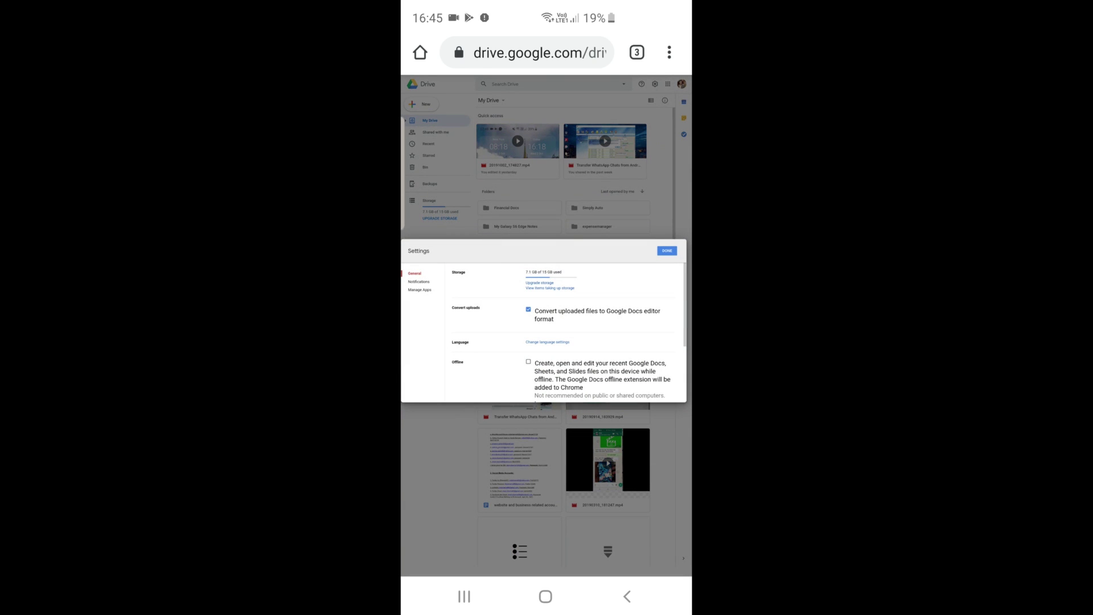
click(420, 290)
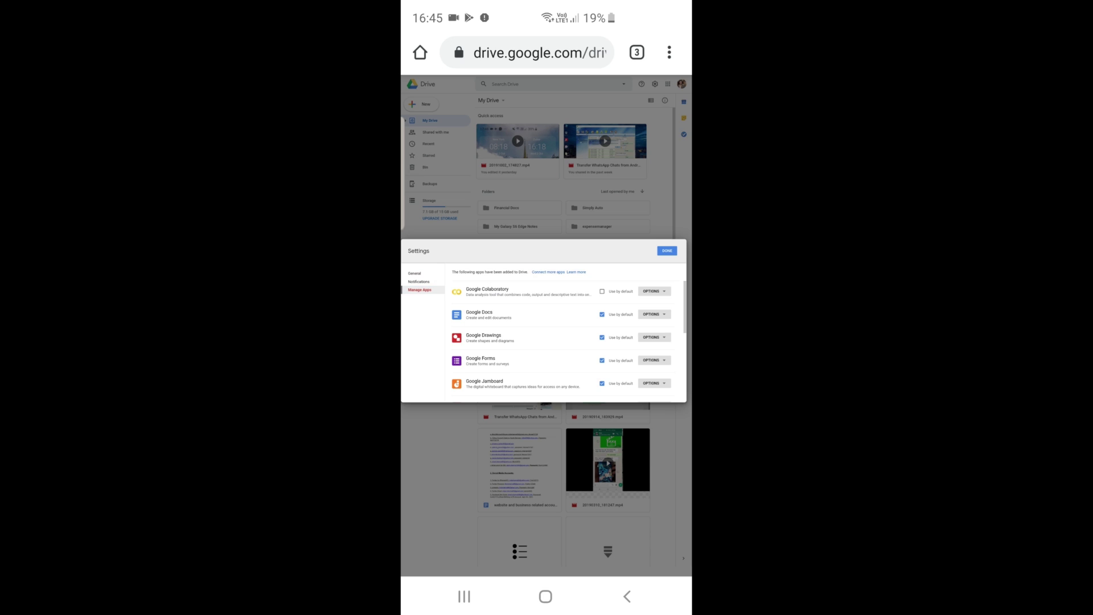
scroll(585, 343, down, 3)
scroll(585, 344, down, 2)
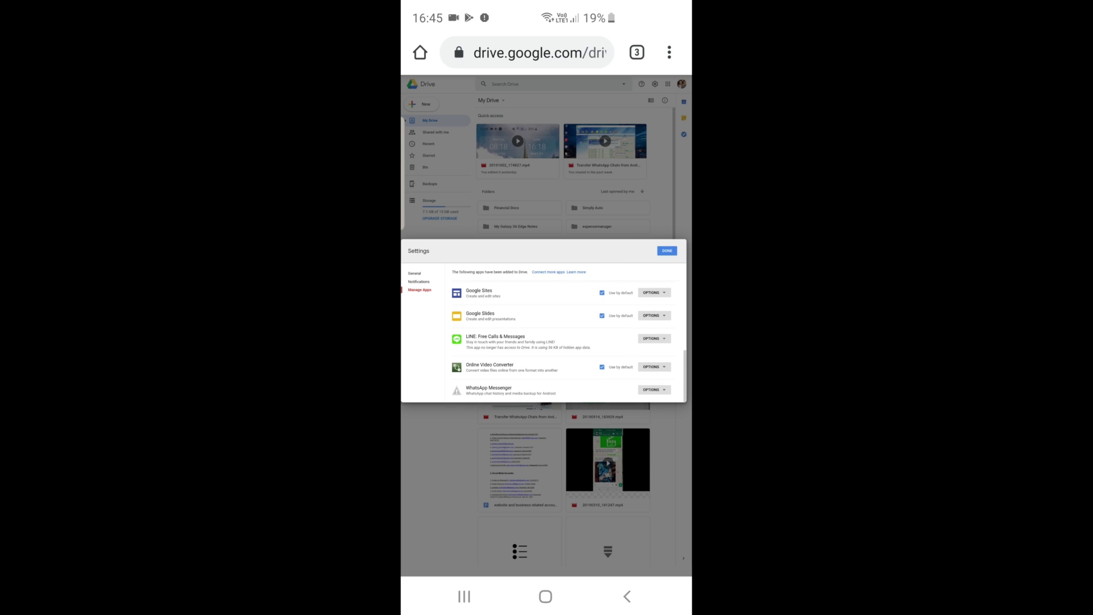
Step: Disconnect WhatsApp Messenger from Drive, close settings and return to the home screen
click(654, 390)
click(617, 376)
click(591, 345)
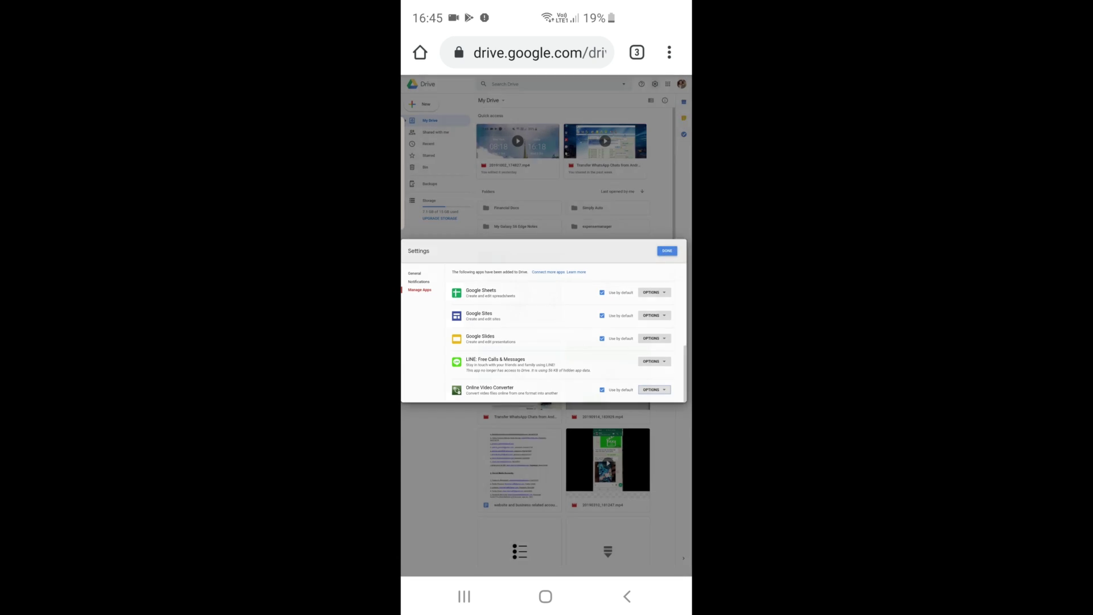
click(667, 250)
click(545, 596)
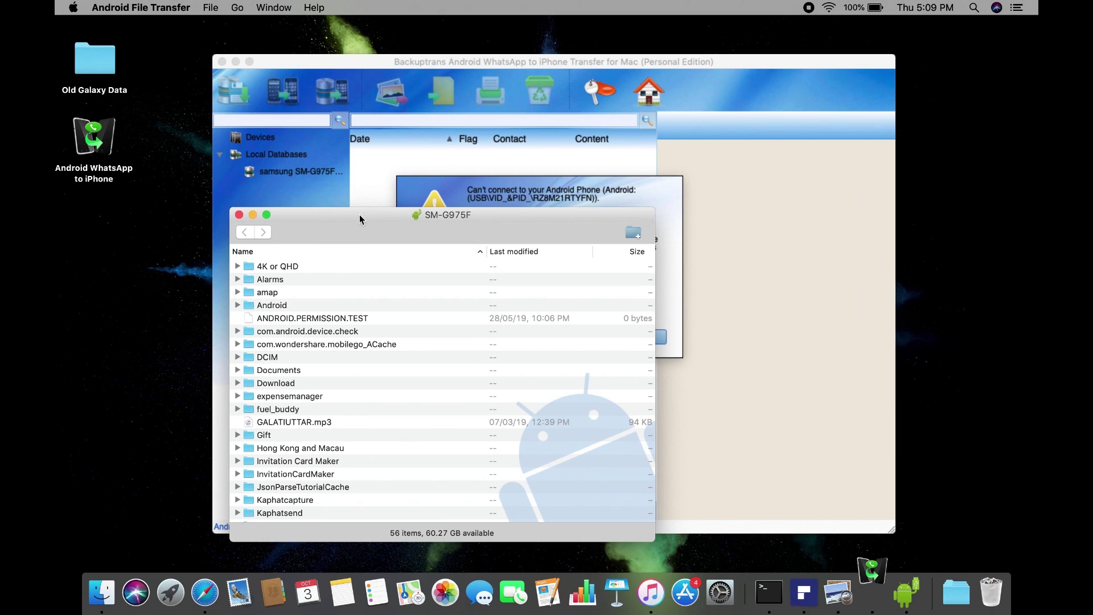
Step: Close Android File Transfer, dismiss the connection error and accept the WhatsApp downgrade
click(239, 214)
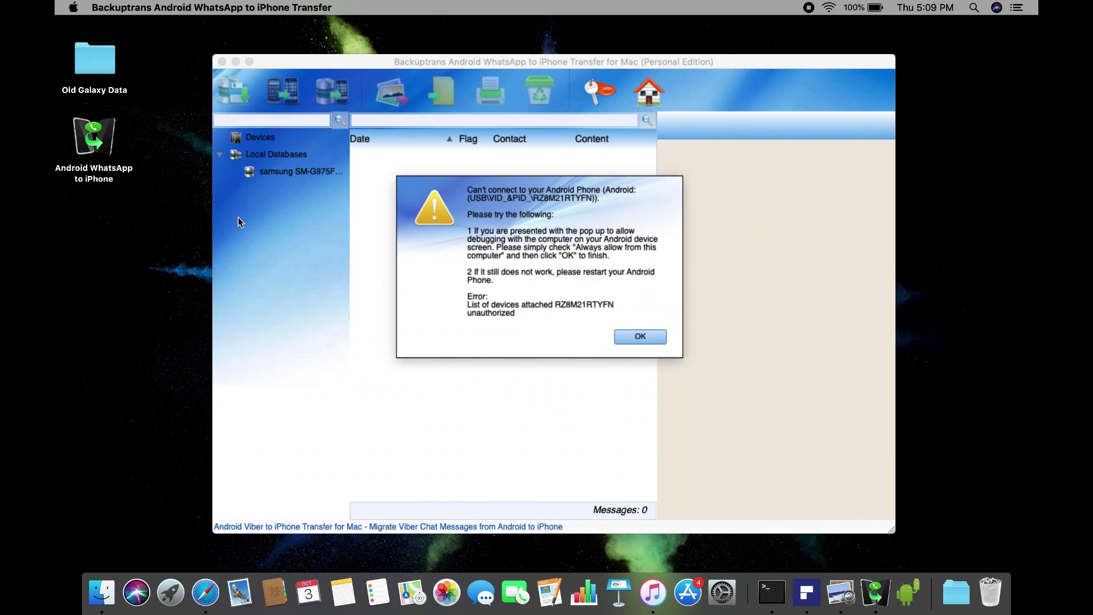
click(635, 336)
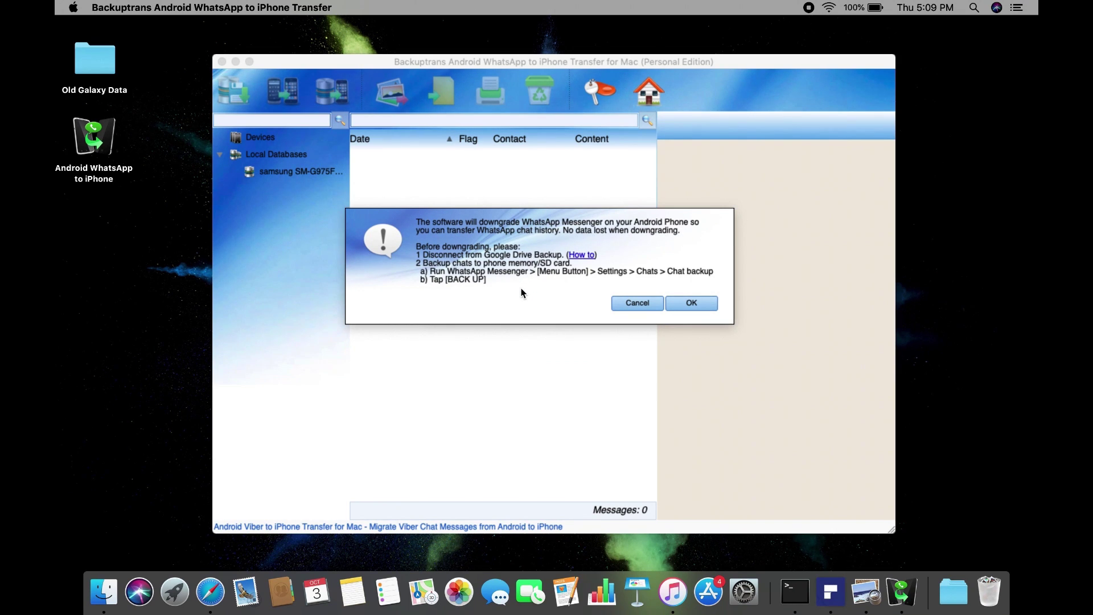
click(681, 303)
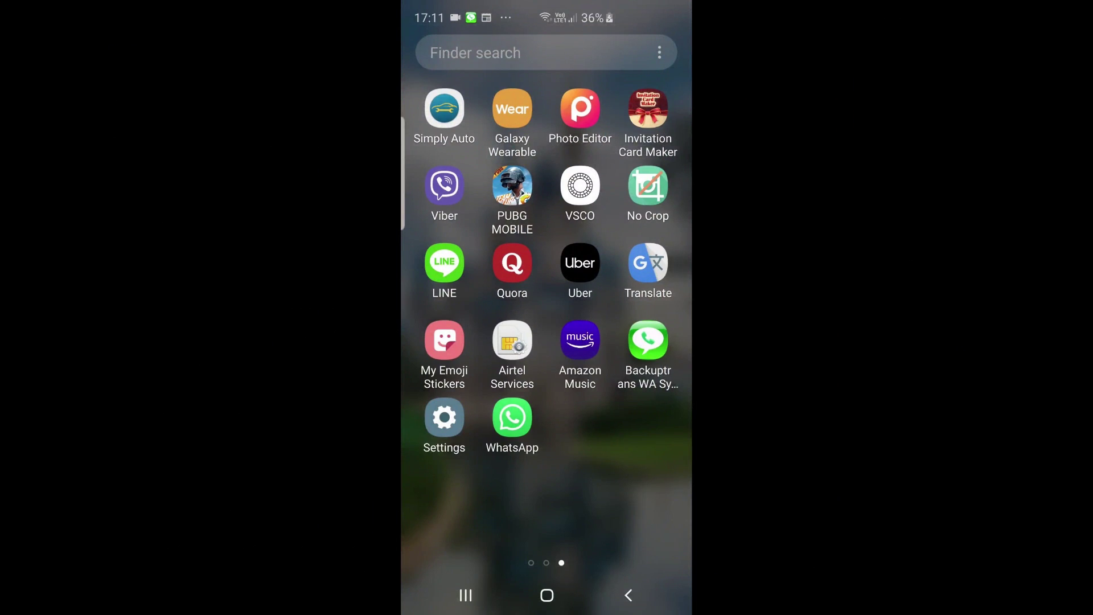
Step: Uninstall WhatsApp on the phone and continue so the older version installs
click(511, 417)
click(538, 268)
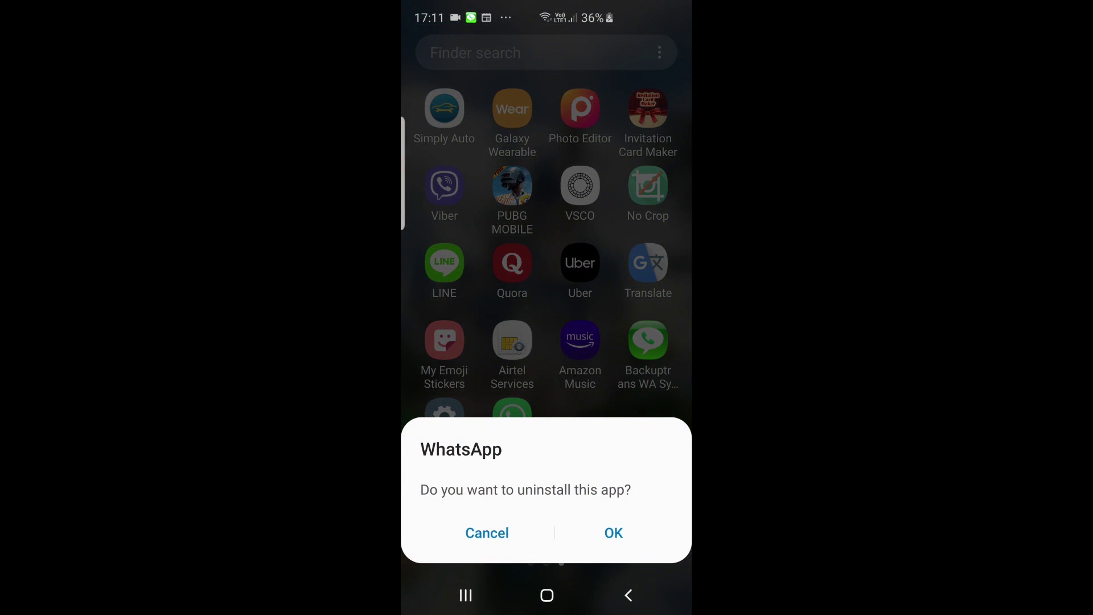
click(614, 532)
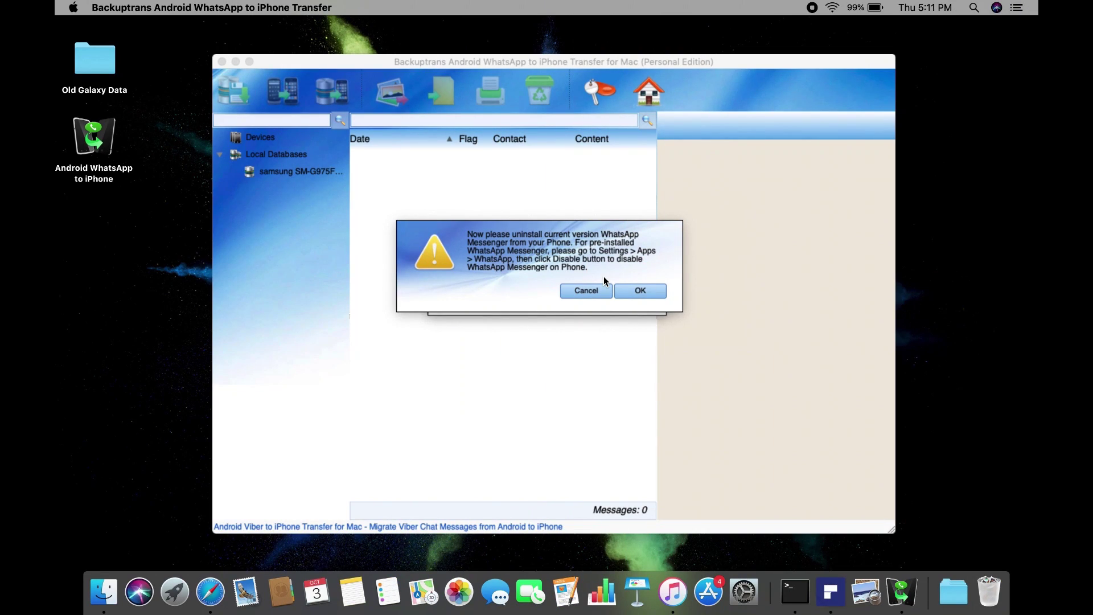
click(639, 291)
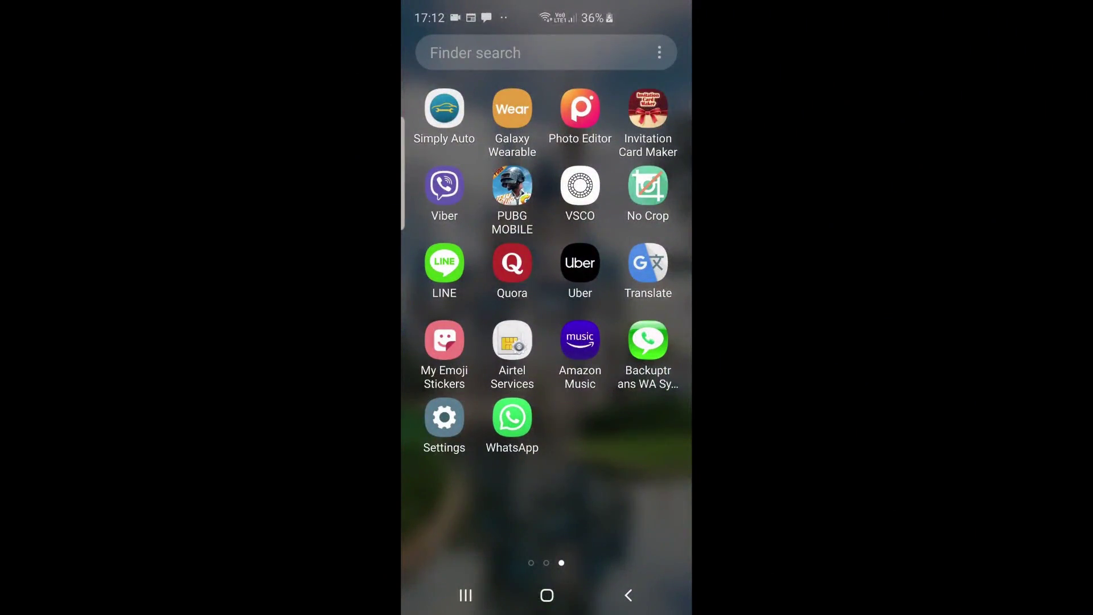
Step: Set up the reinstalled WhatsApp: accept terms, verify the phone number and allow SMS access
click(512, 418)
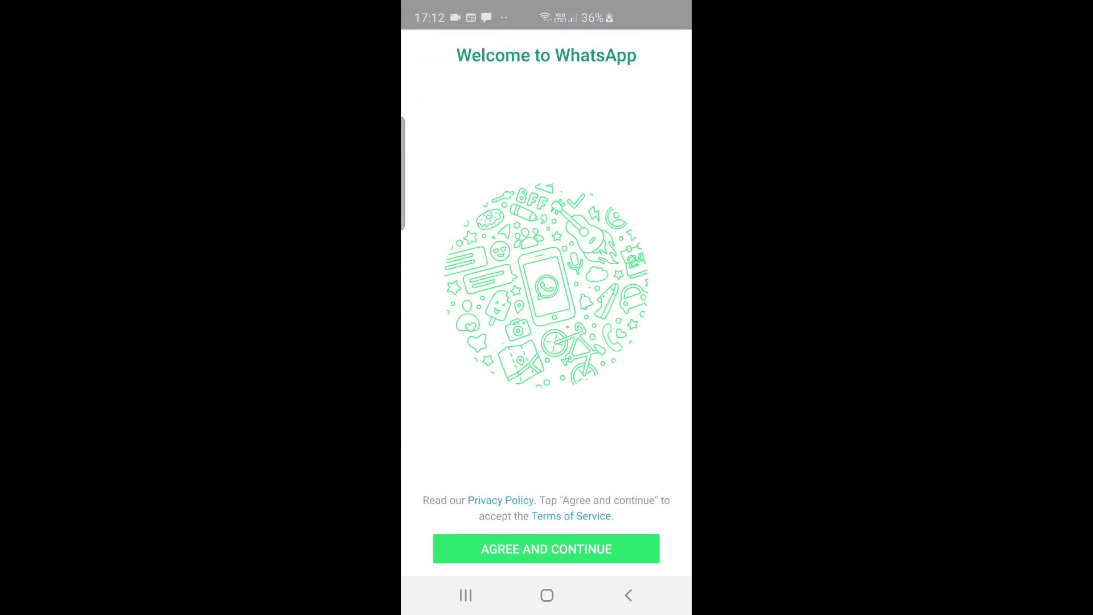
click(546, 548)
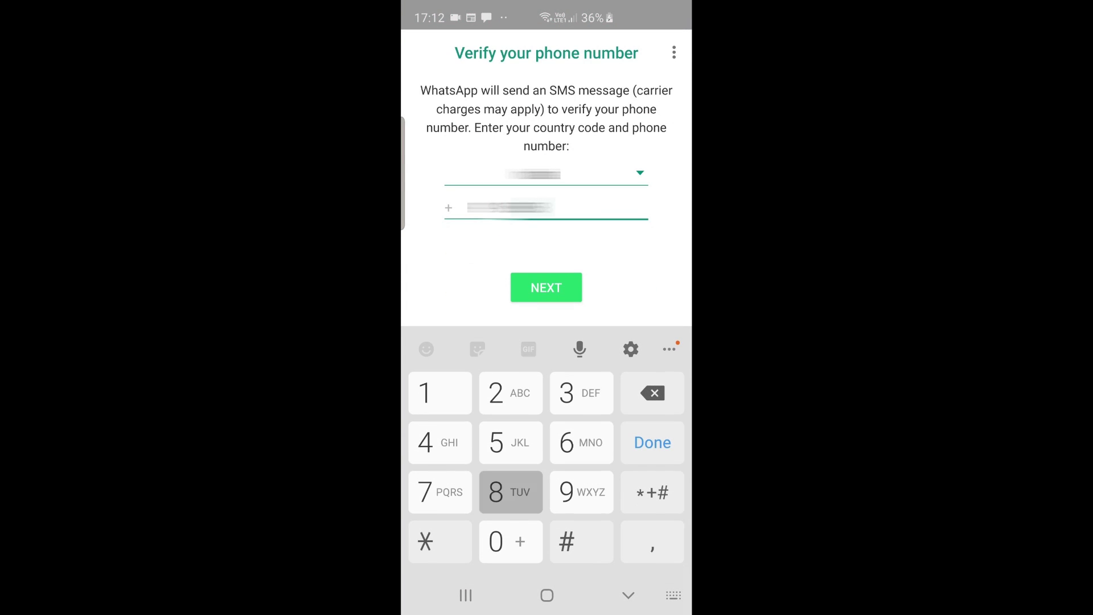
click(510, 541)
click(545, 287)
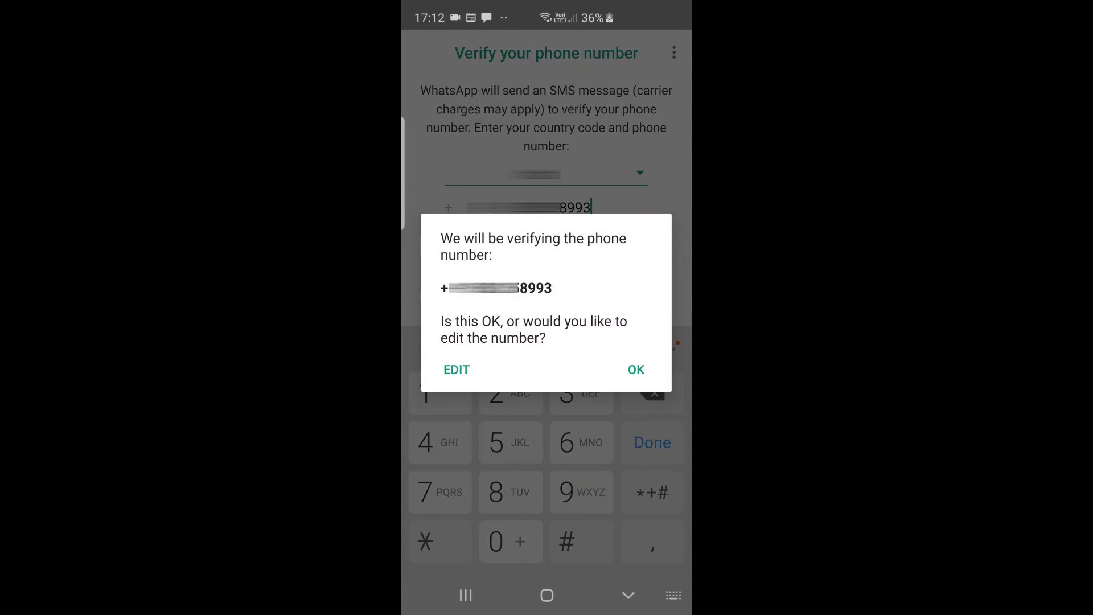
click(636, 369)
click(593, 416)
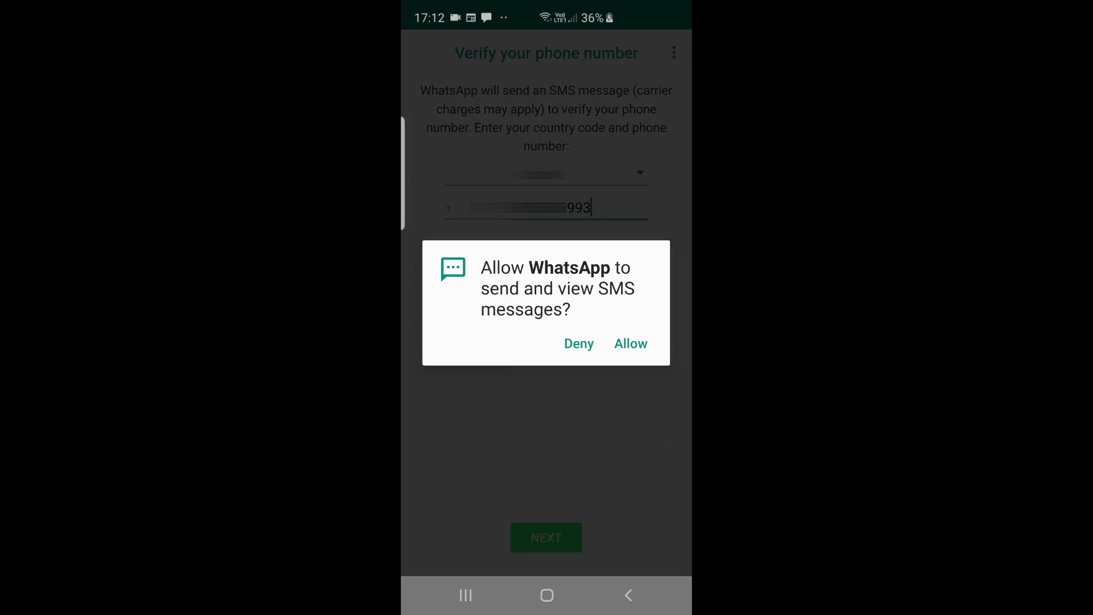
click(631, 342)
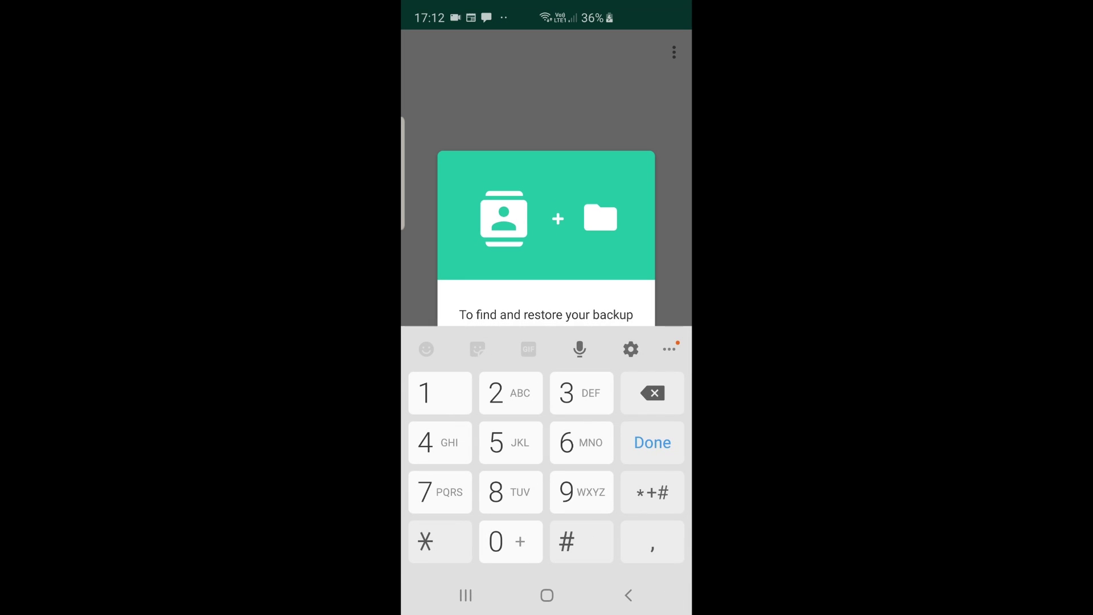
Step: Allow contacts and files access, restore the found chat backup, finish the profile and set Drive backups to Never
click(594, 426)
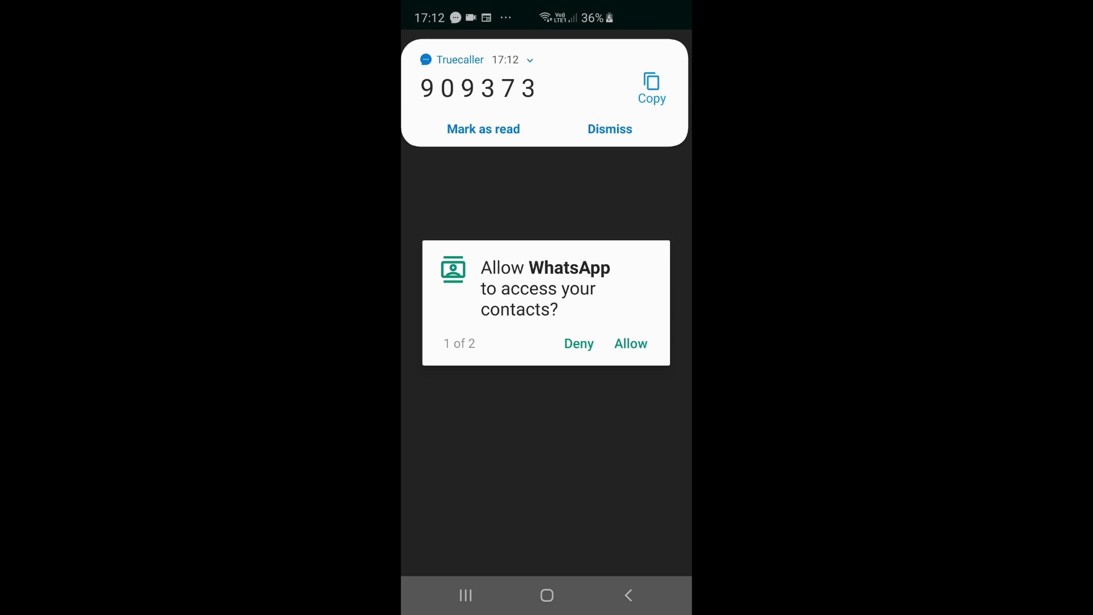
click(630, 342)
click(631, 343)
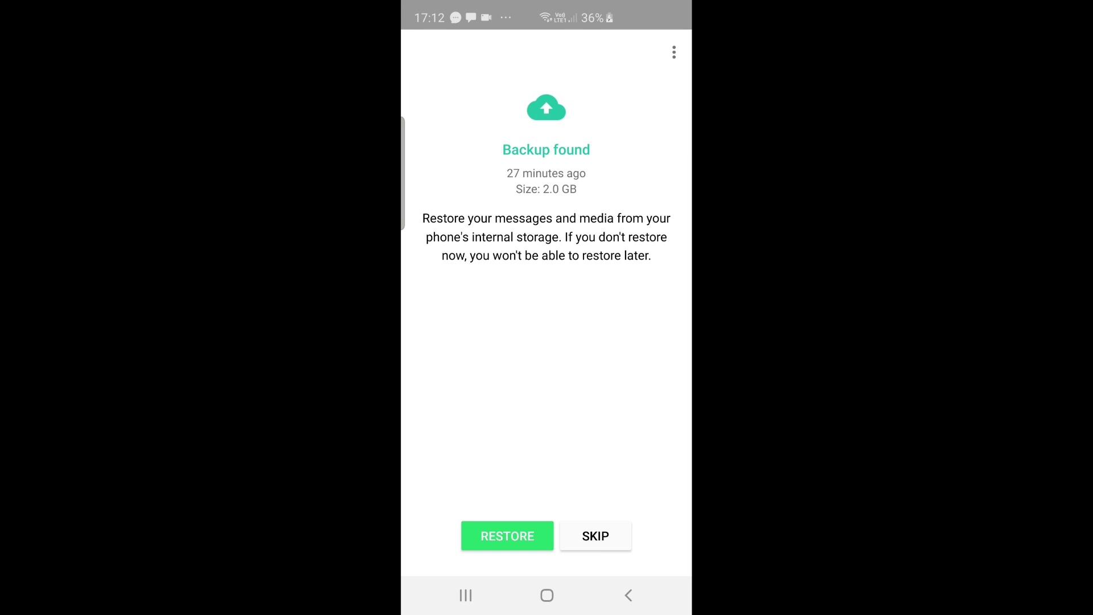
click(508, 535)
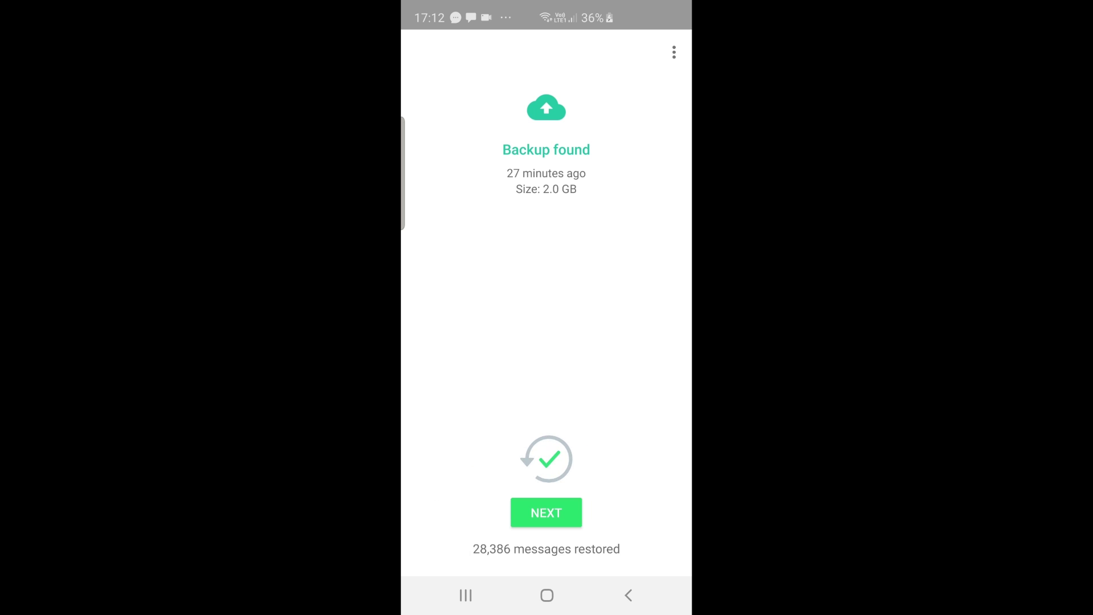
click(545, 513)
text(Nick)
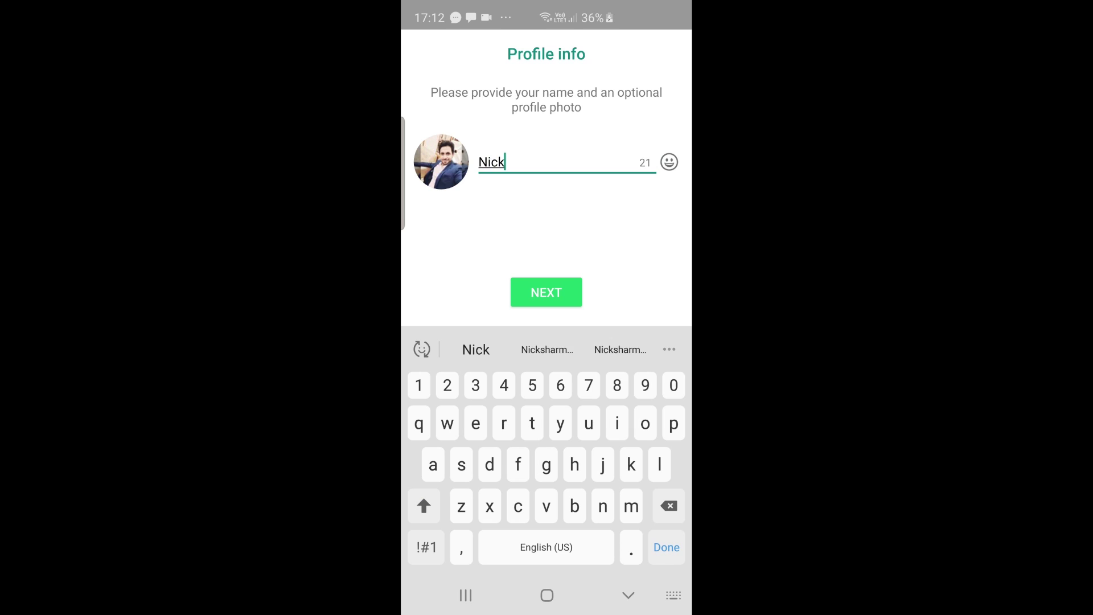
click(546, 292)
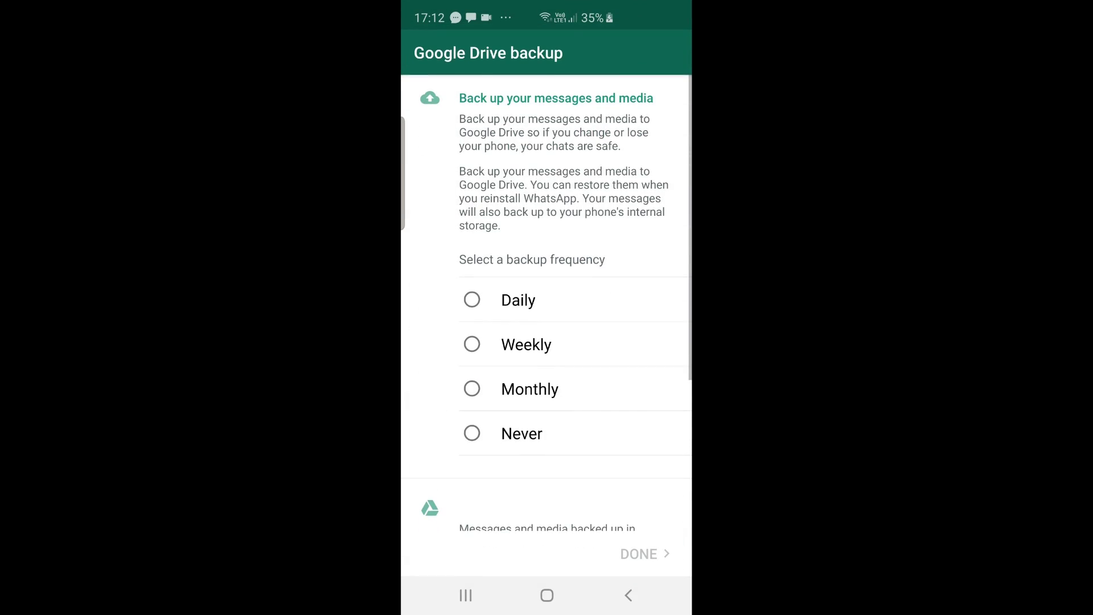
click(473, 434)
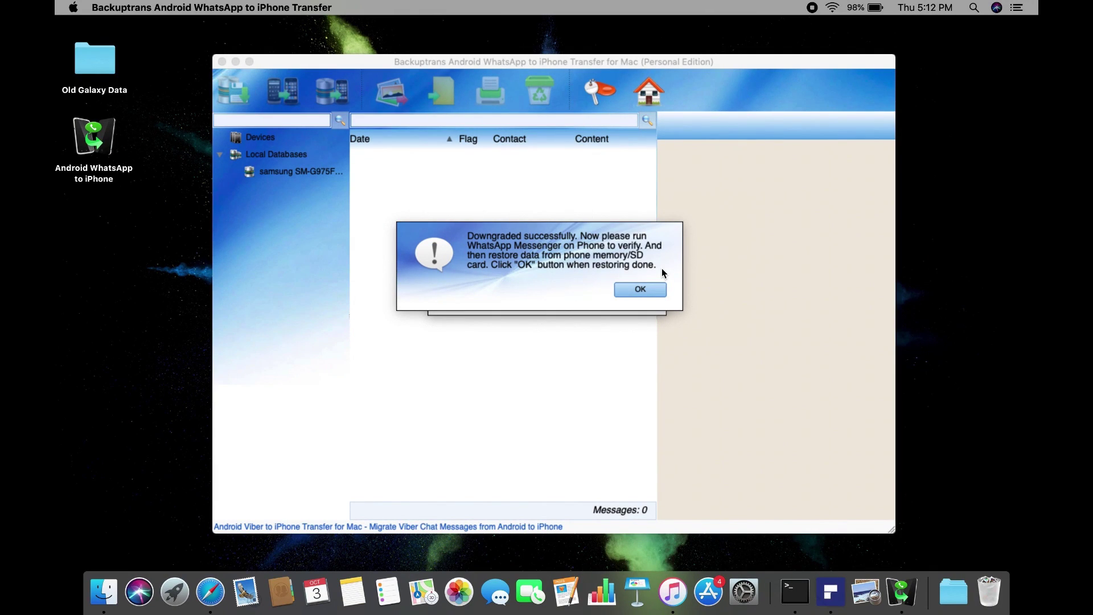
Step: Load the phone's WhatsApp data, view one contact's chat and preview its shared photo
click(620, 294)
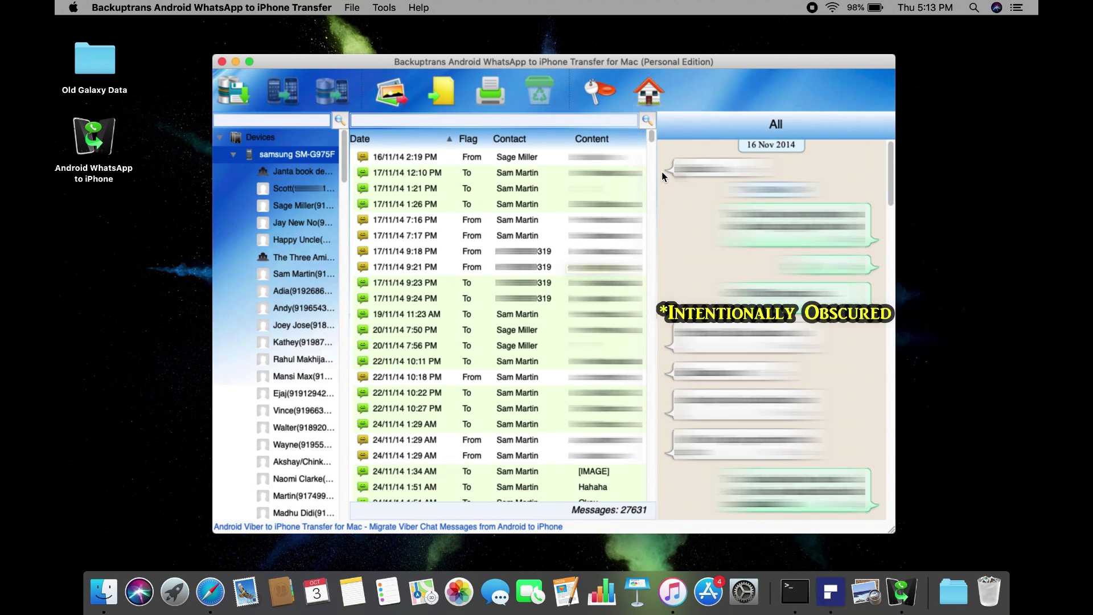
drag(653, 139, 649, 137)
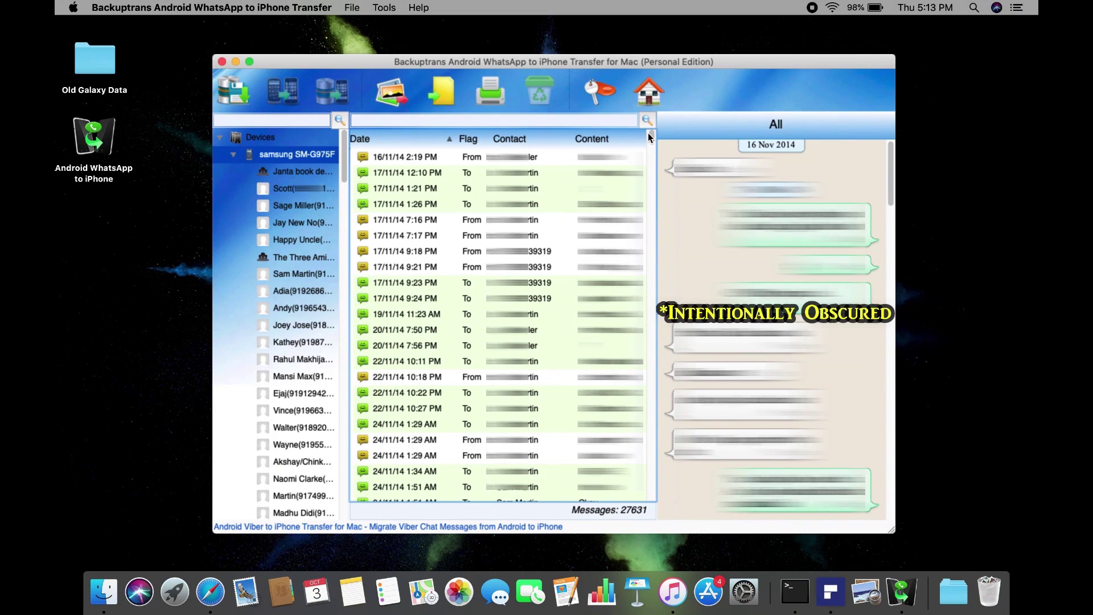
click(322, 190)
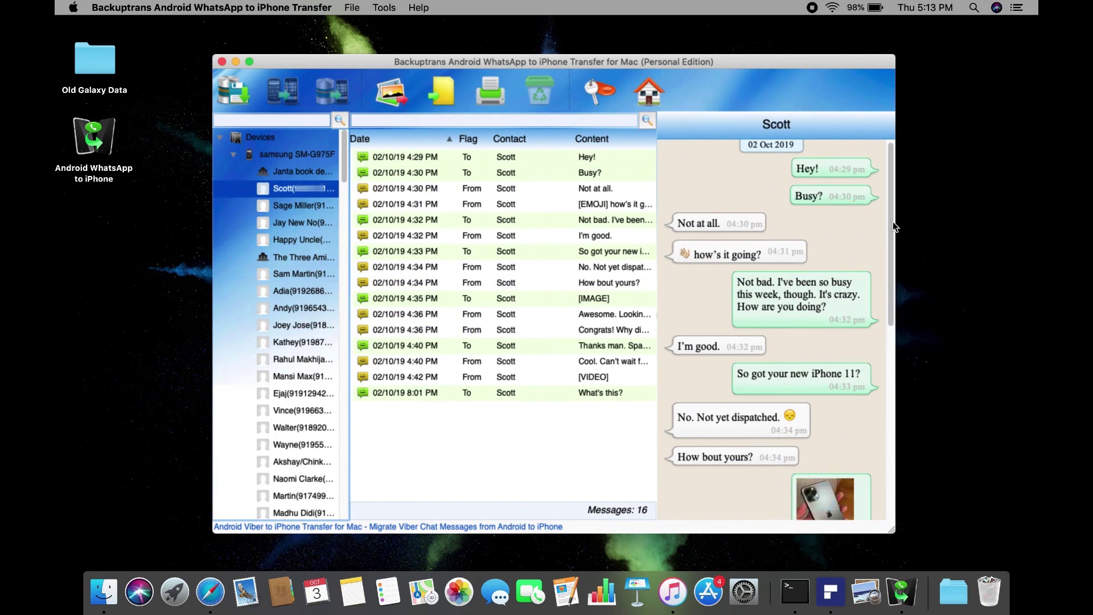
drag(891, 227, 877, 363)
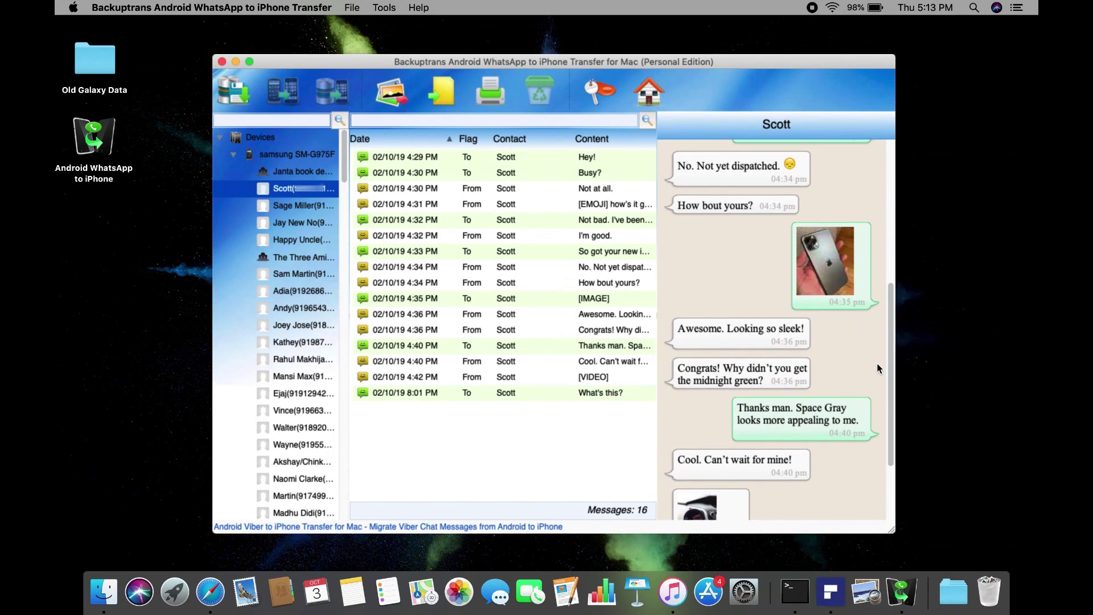
double_click(814, 252)
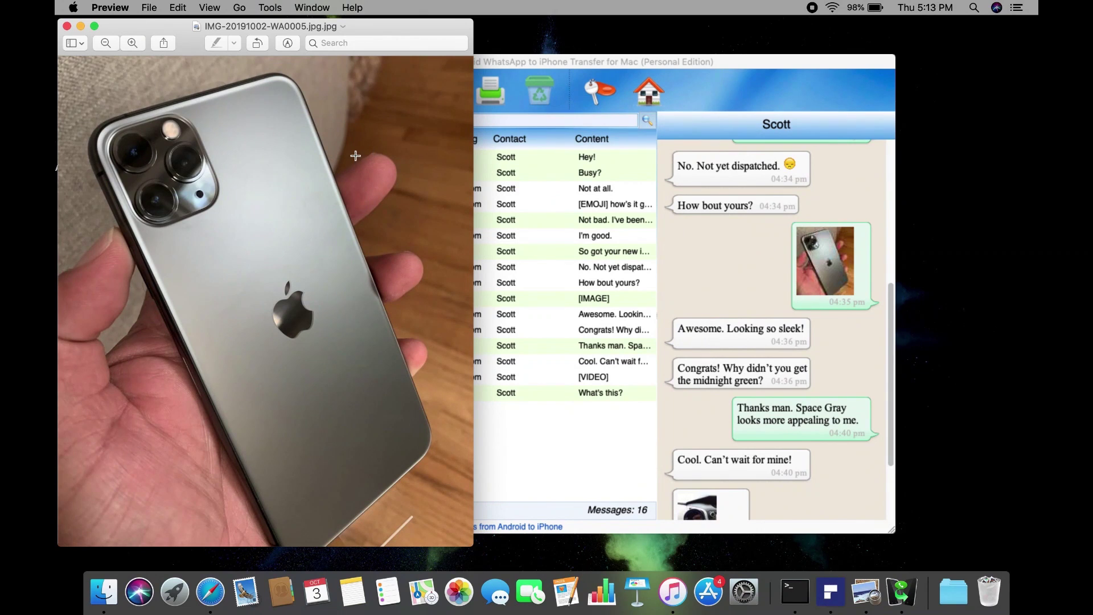
click(67, 27)
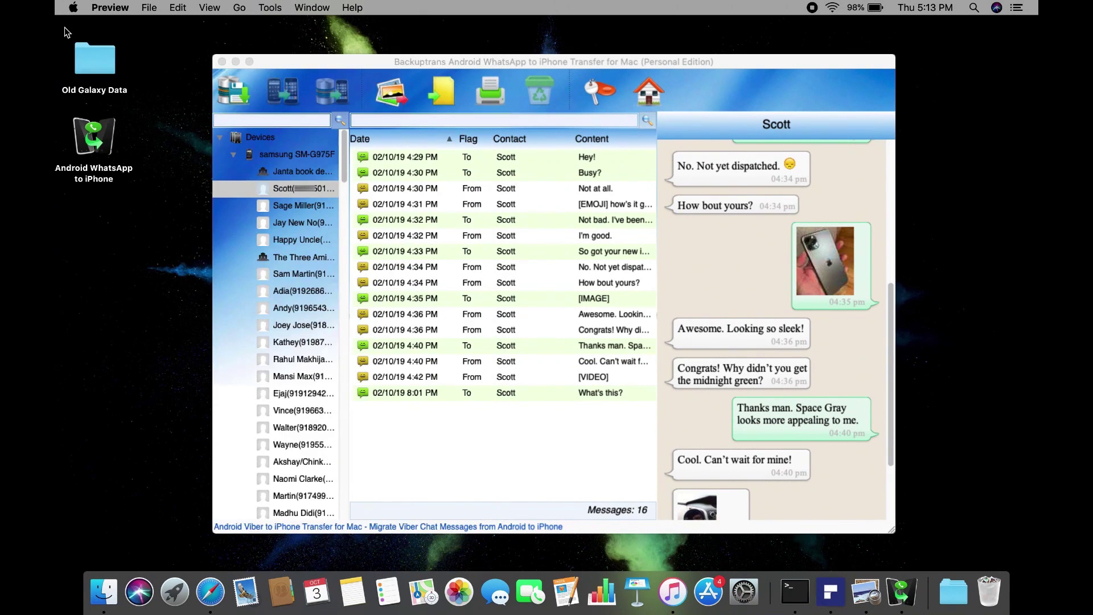
Step: Back up all the Samsung phone's messages to a local database and dismiss the upgrade notice
click(310, 157)
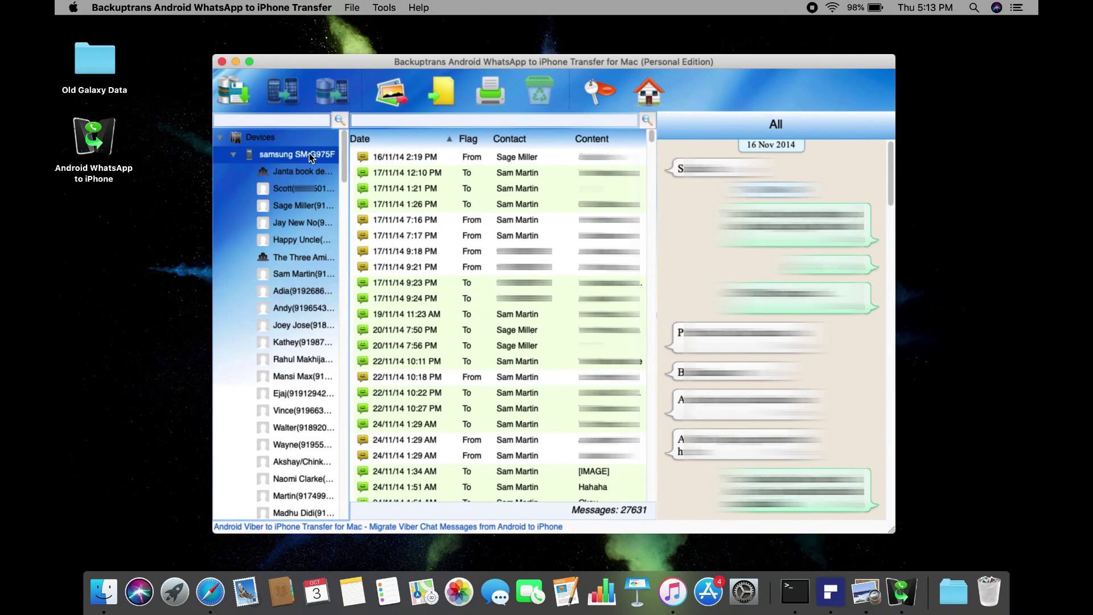
click(233, 87)
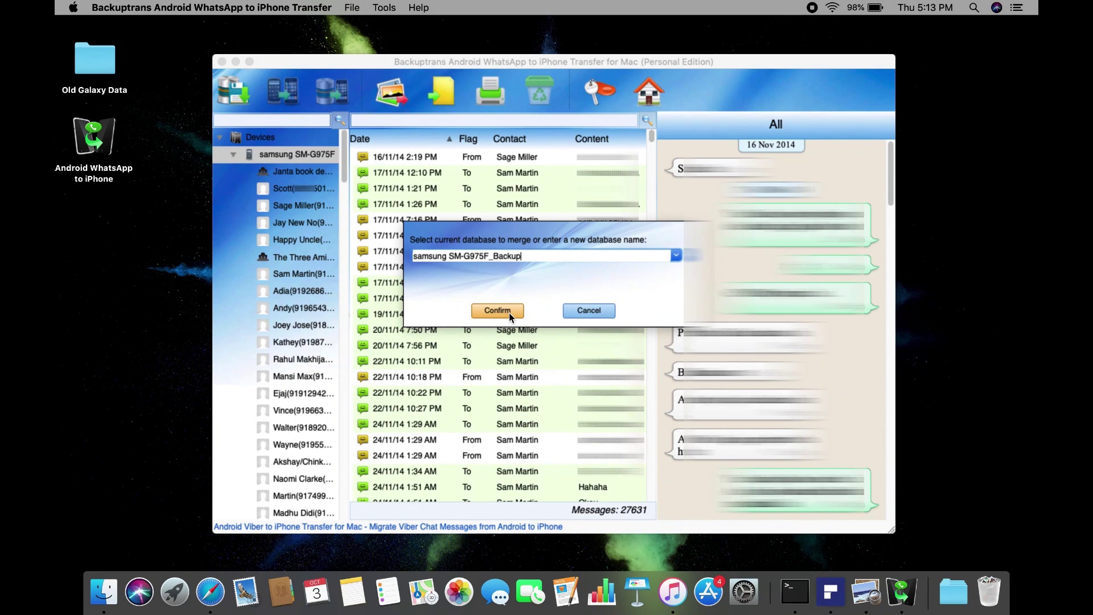
click(588, 312)
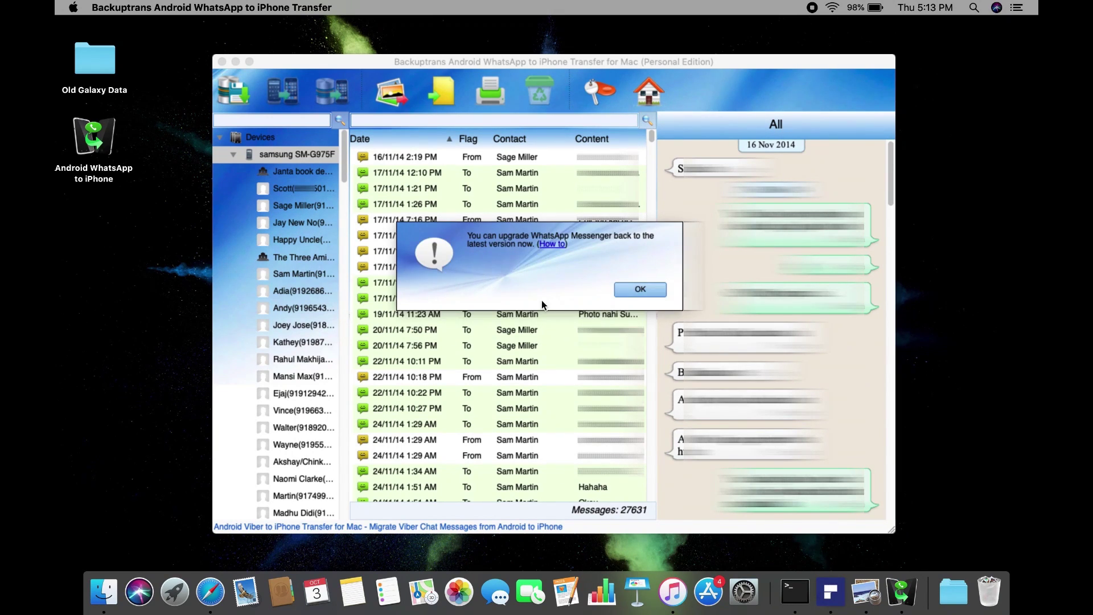
click(636, 289)
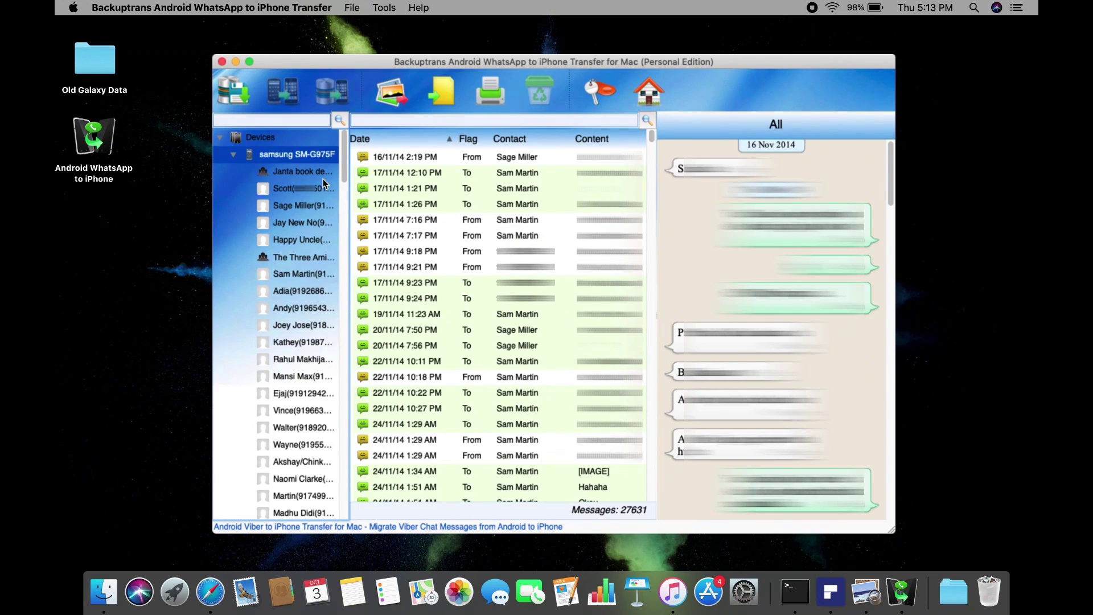
Step: Back up the contact's 16-message chat into samsung SM-G975F_Backup and acknowledge the alerts
click(301, 190)
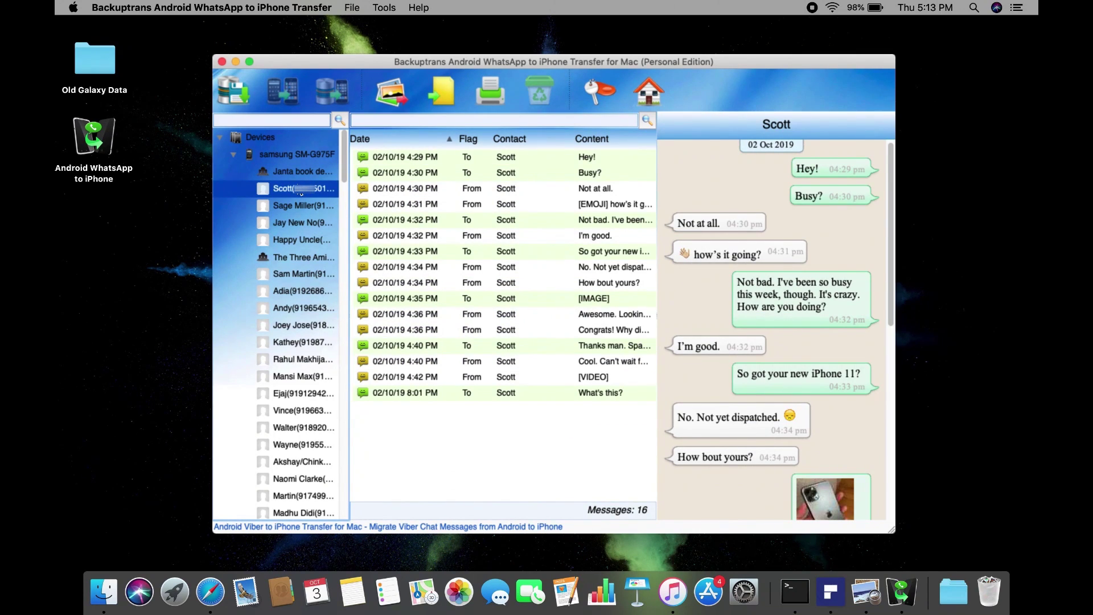
click(234, 92)
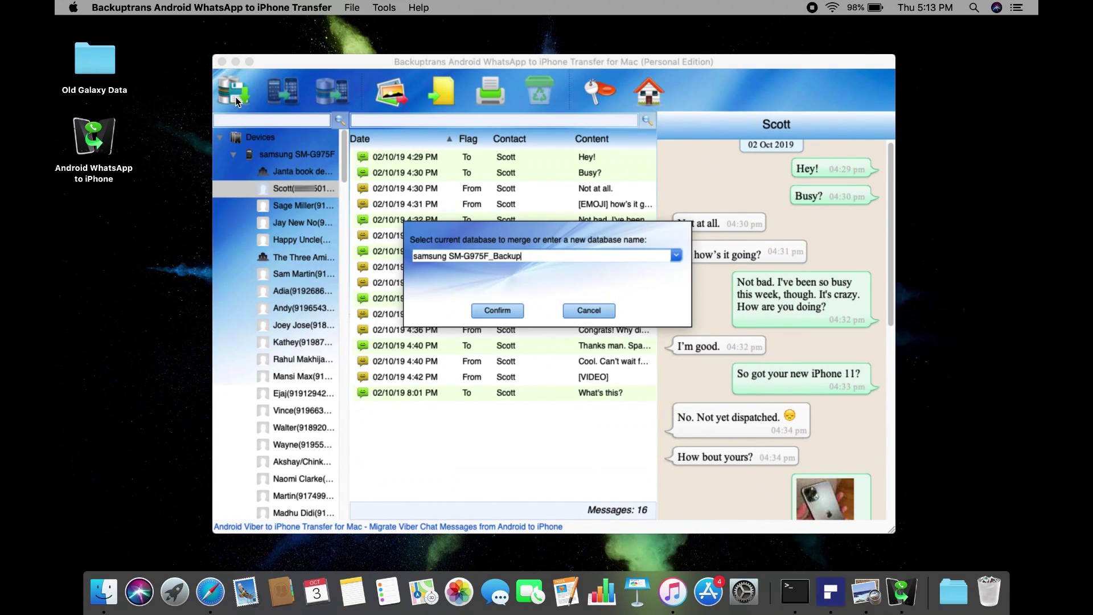
click(492, 311)
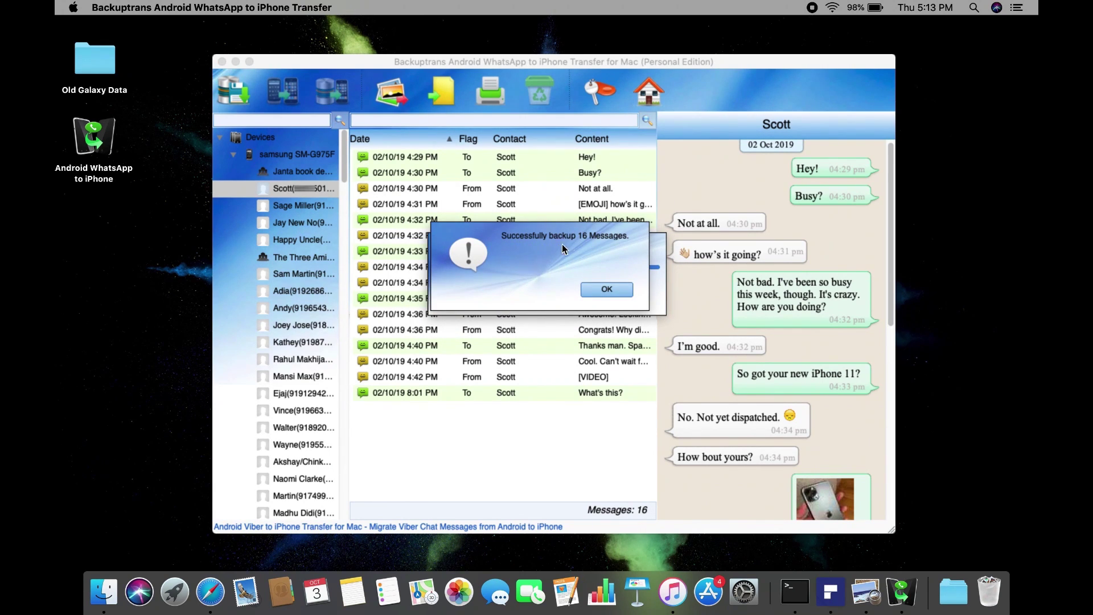
click(608, 289)
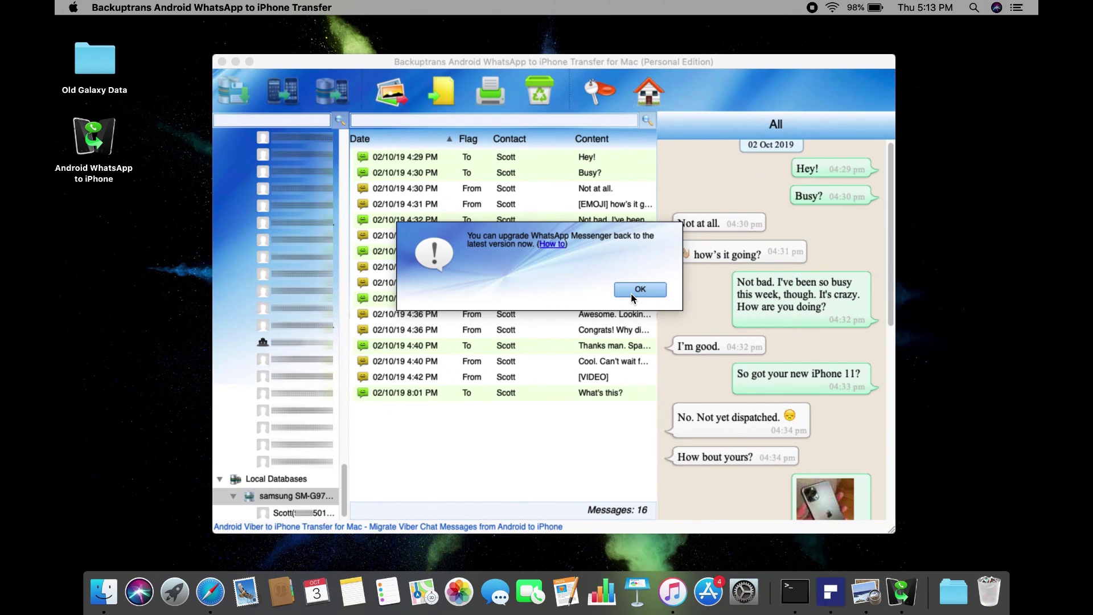
click(631, 290)
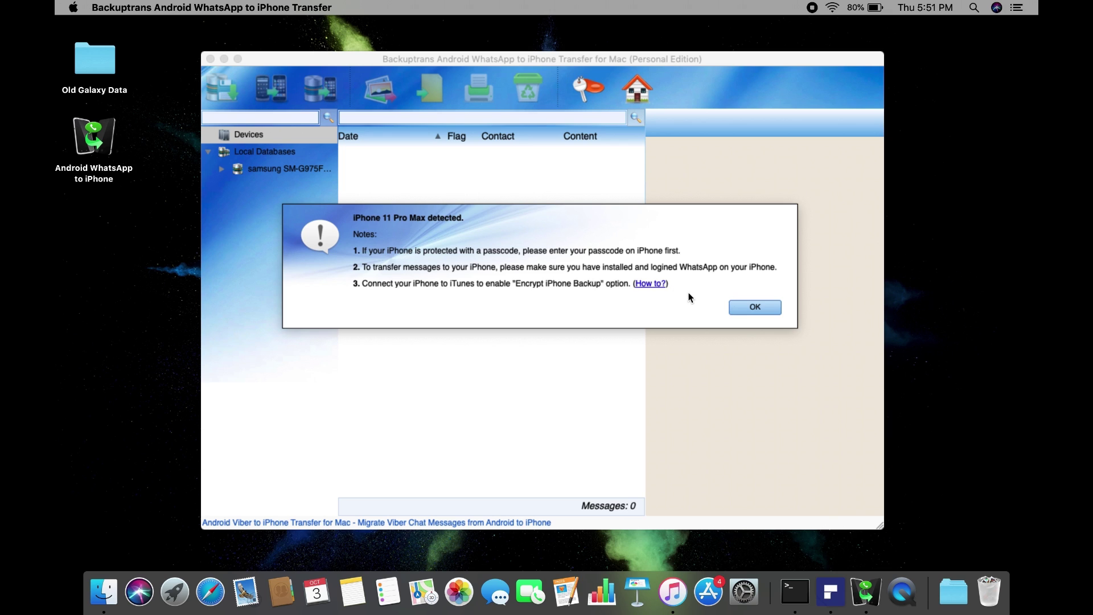
Step: Acknowledge the iPhone 11 Pro Max detection notes and submit the iTunes backup password
click(754, 308)
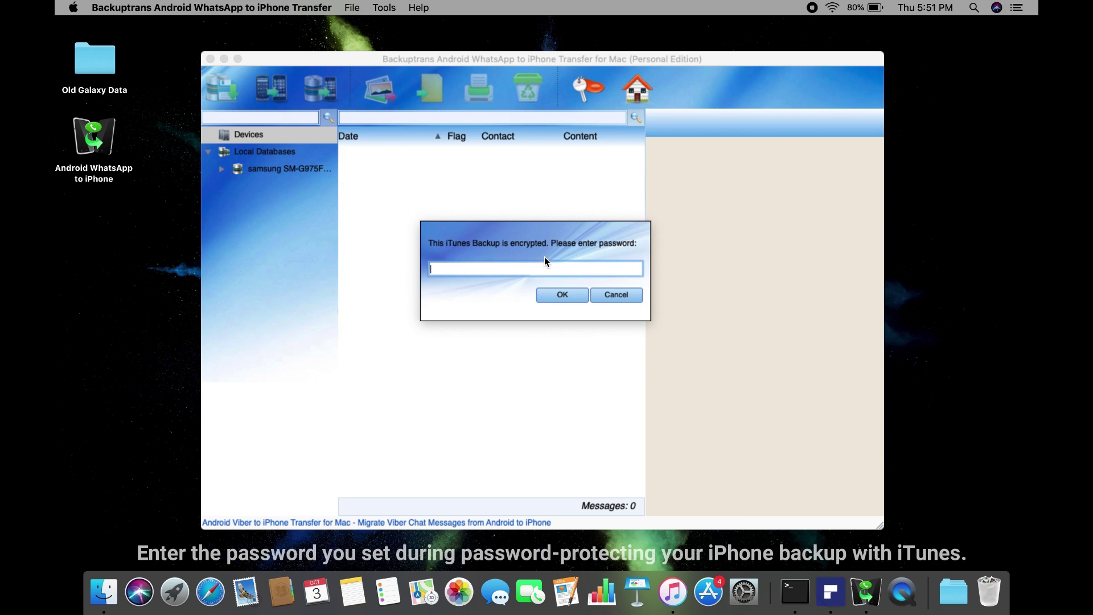
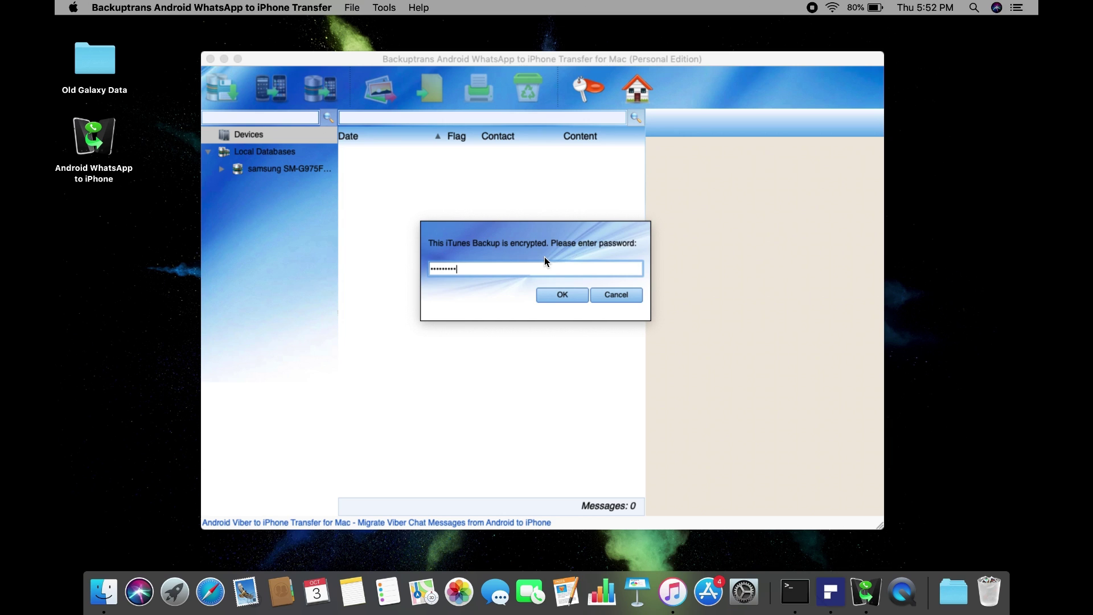
key(Return)
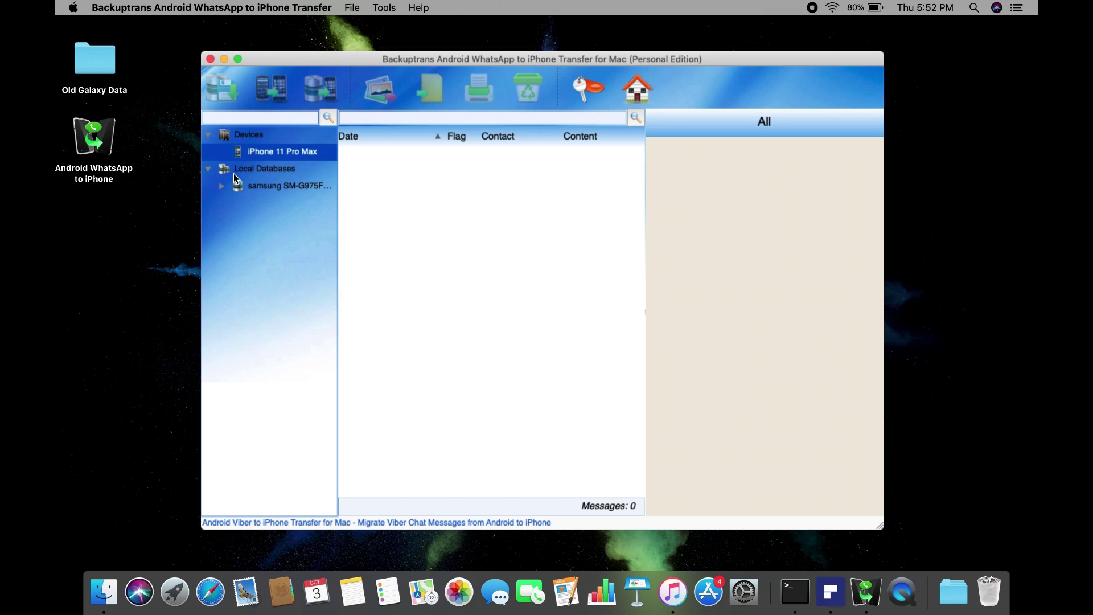
Step: Transfer the Samsung database's 16 messages to the iPhone 11 Pro Max and acknowledge the passcode notes
click(260, 187)
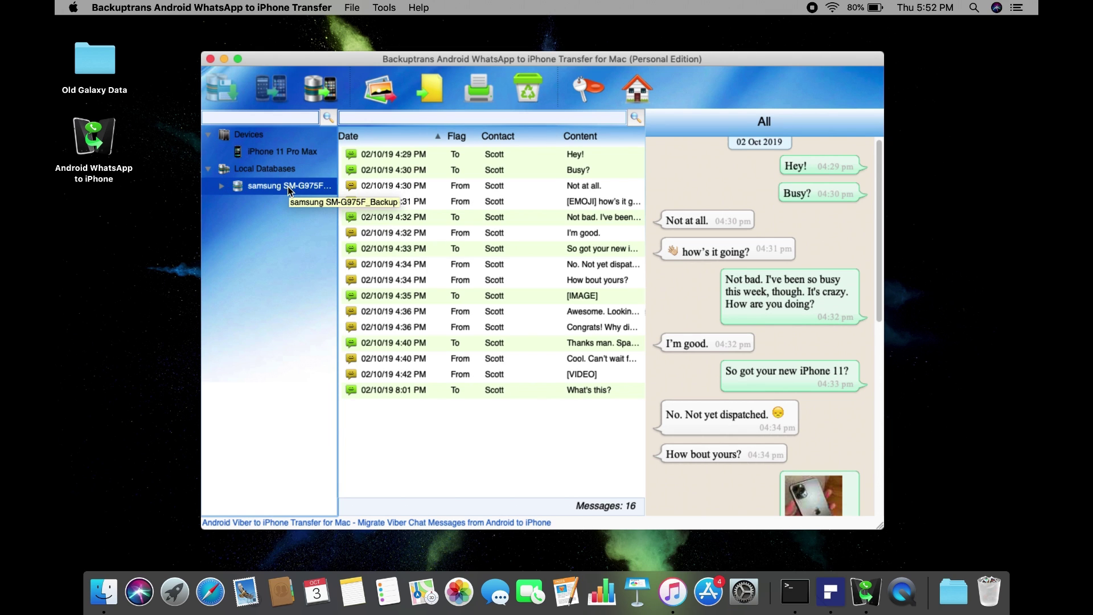
click(321, 91)
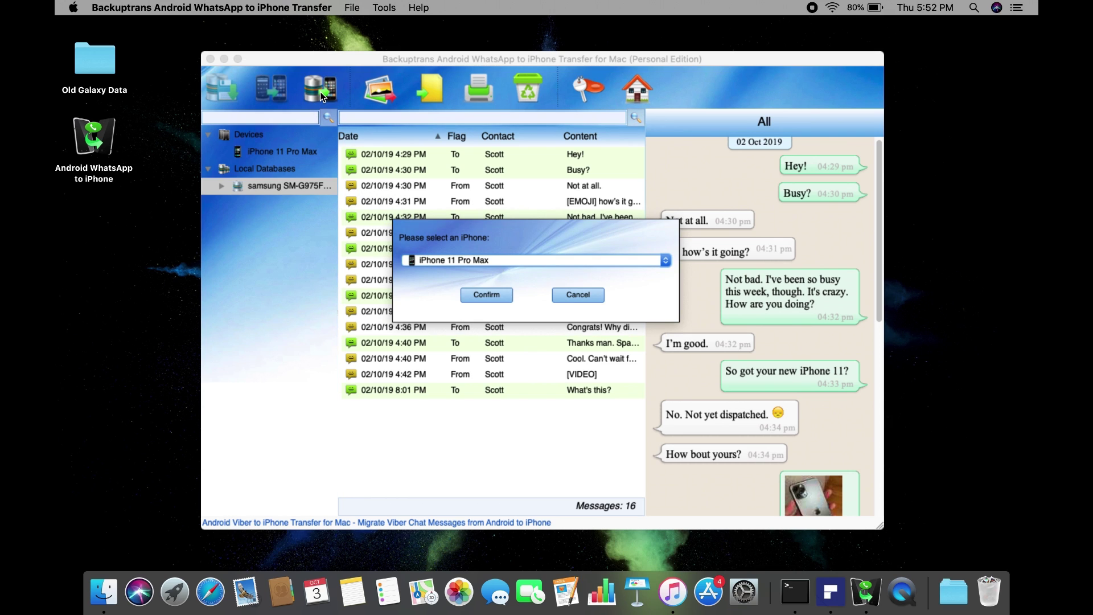
click(485, 294)
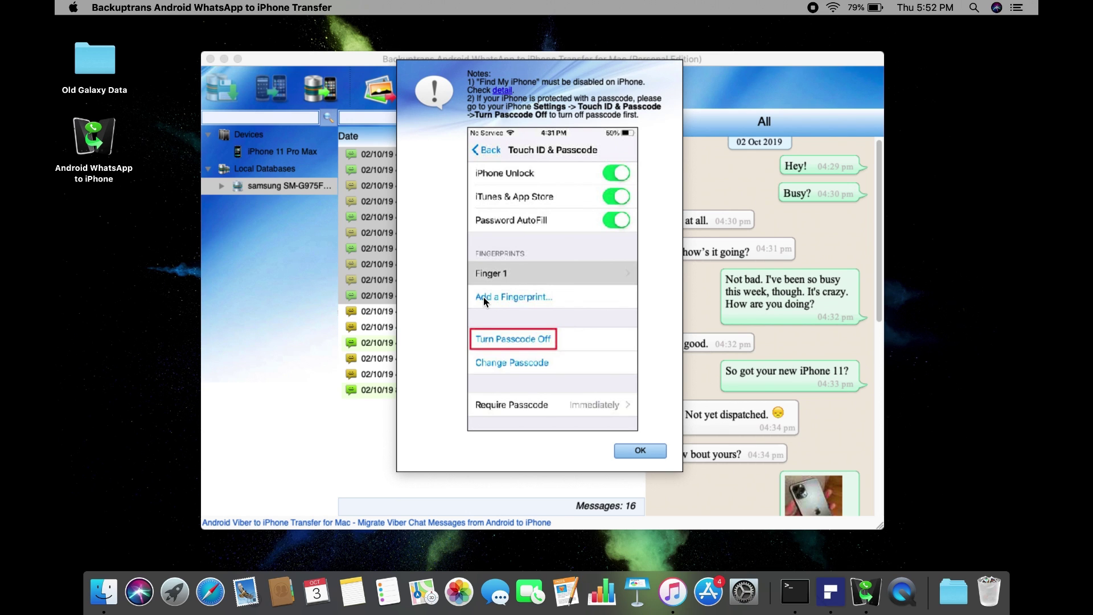
click(634, 455)
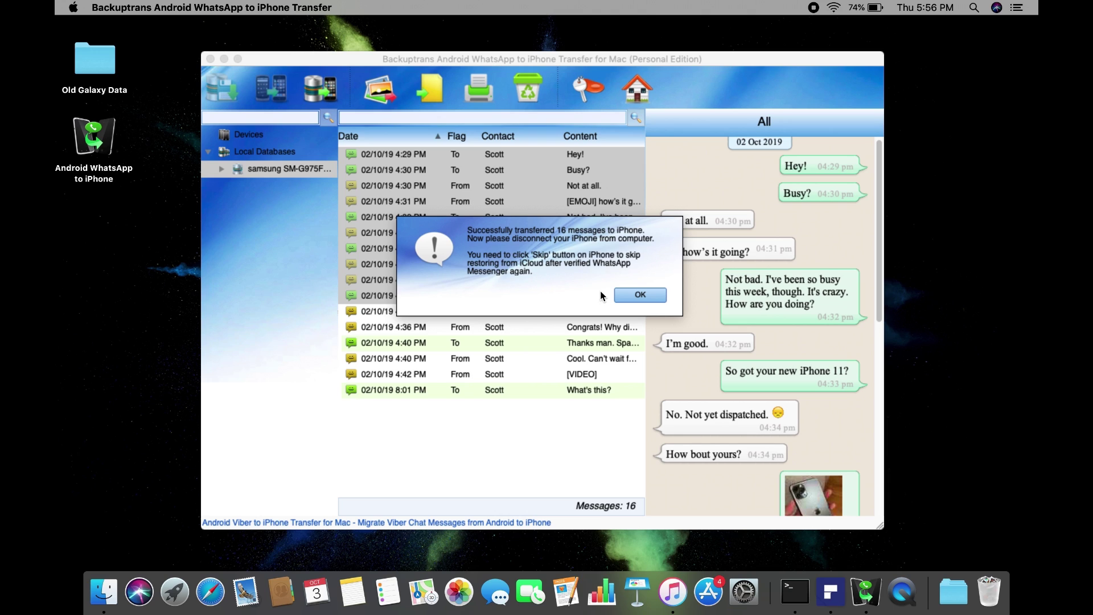
Step: Acknowledge the transfer-to-iPhone success notice and close the Backuptrans window to return to the desktop
click(636, 297)
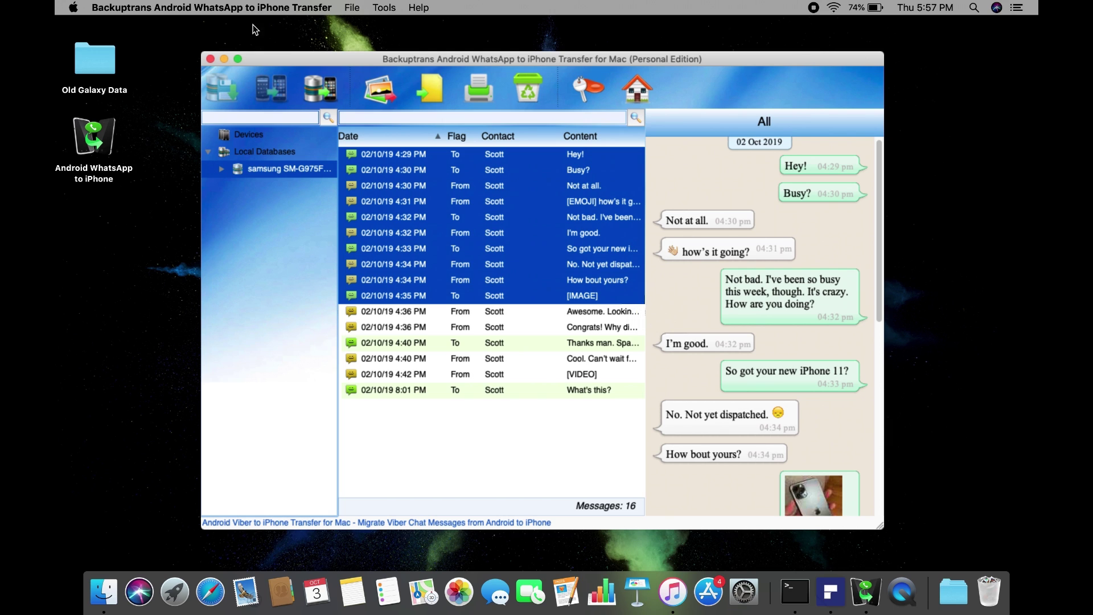
click(211, 60)
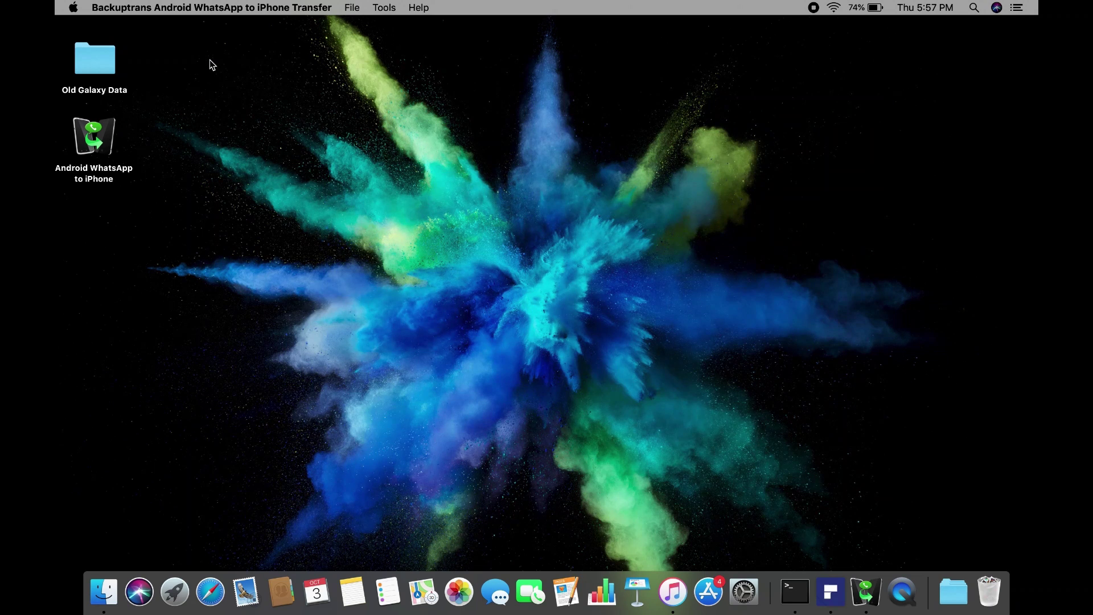